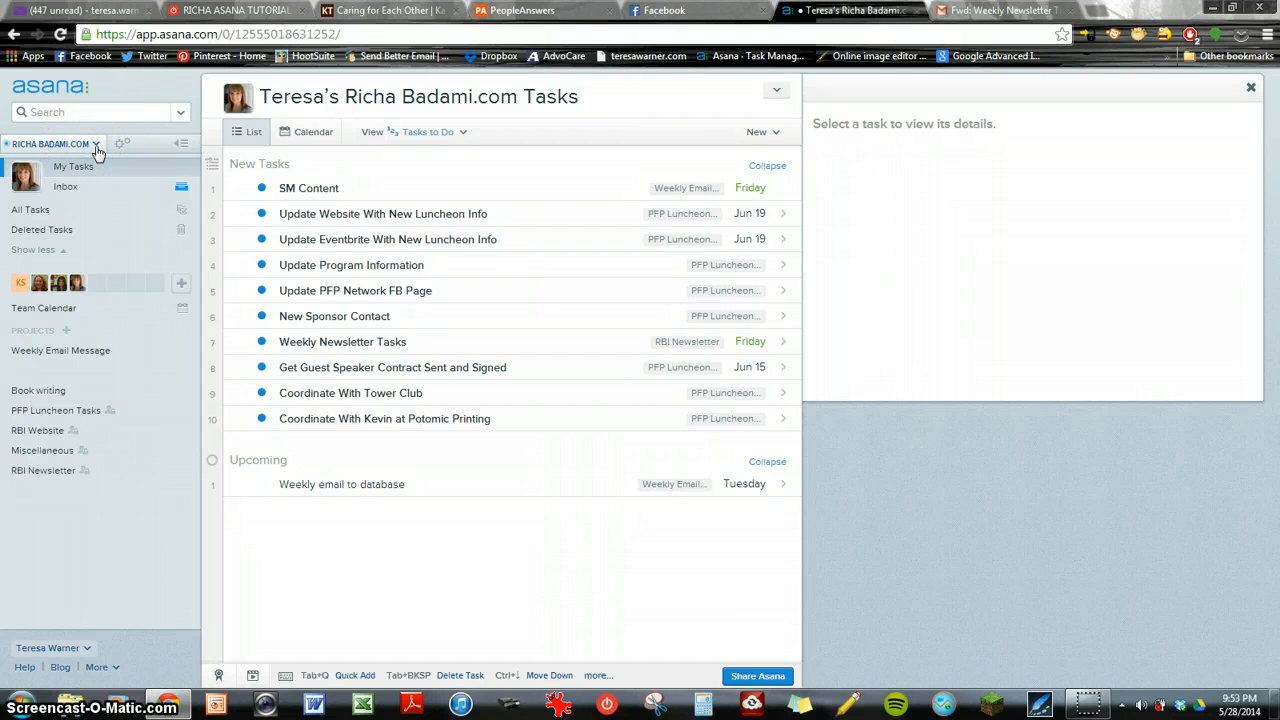
Choose the currently active workspace again from the list of workspaces, and review its available workspace settings options.
left_click(96, 146)
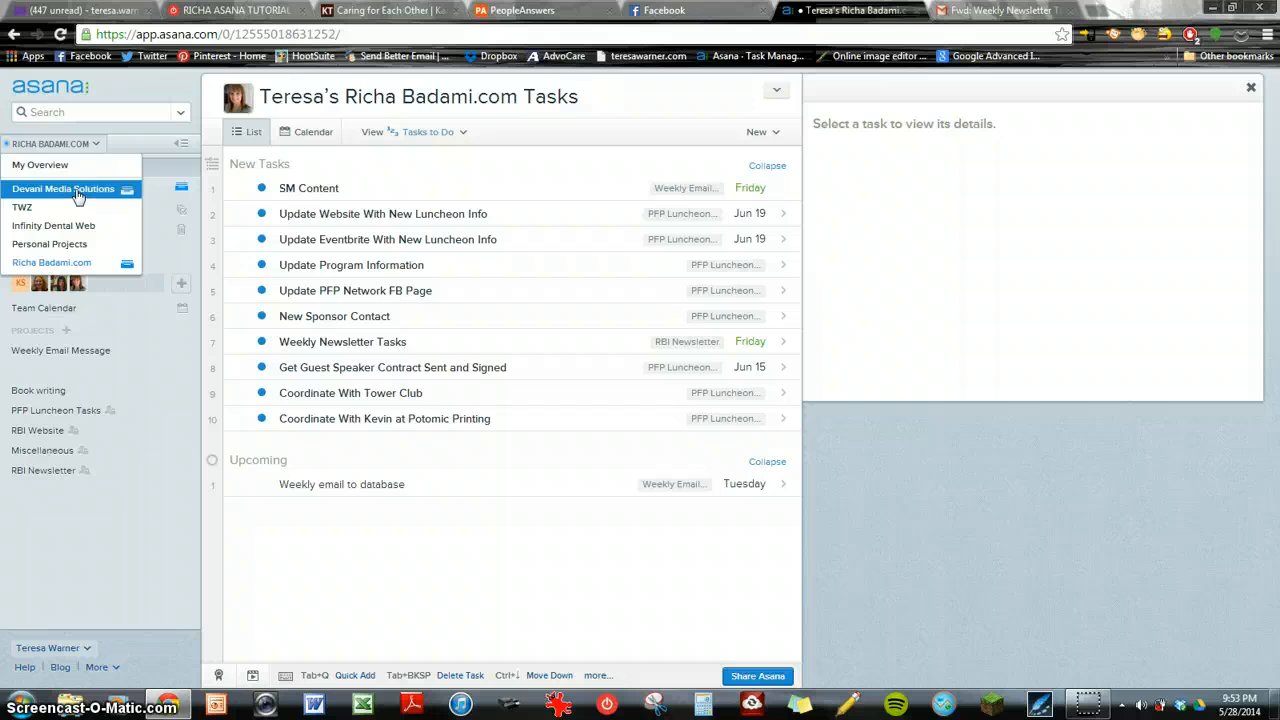
left_click(60, 265)
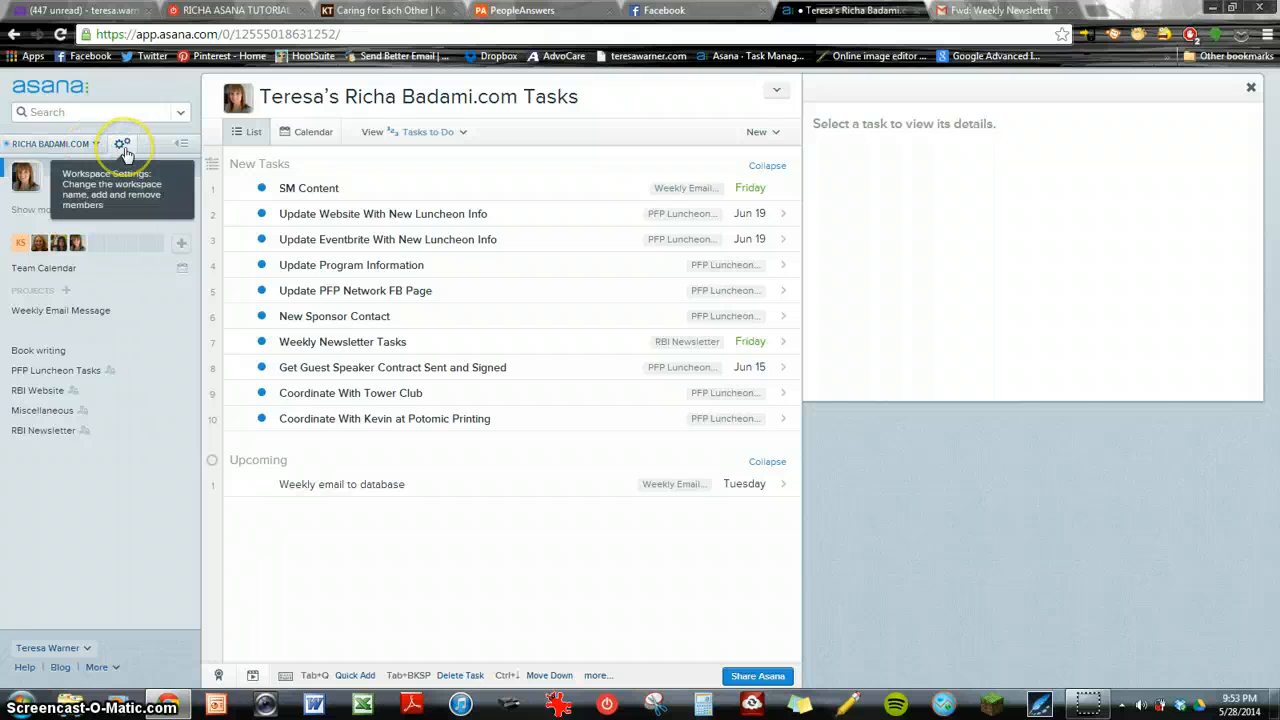
left_click(122, 146)
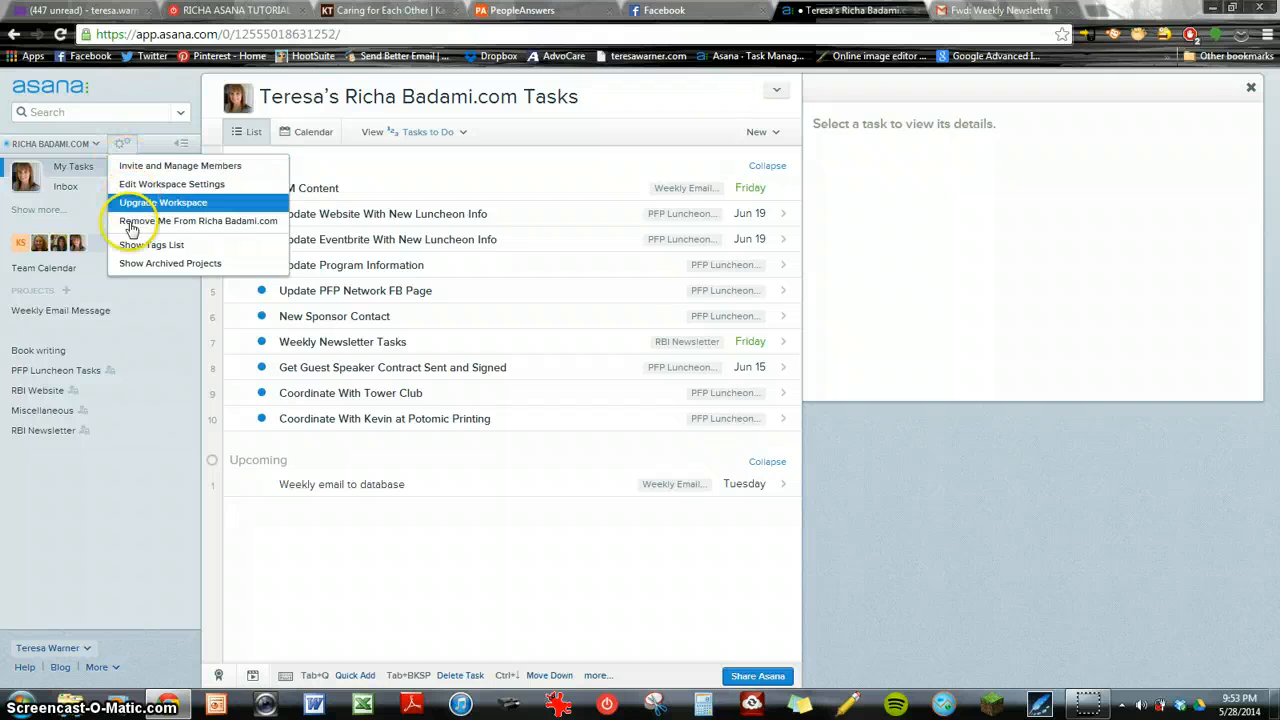
left_click(127, 145)
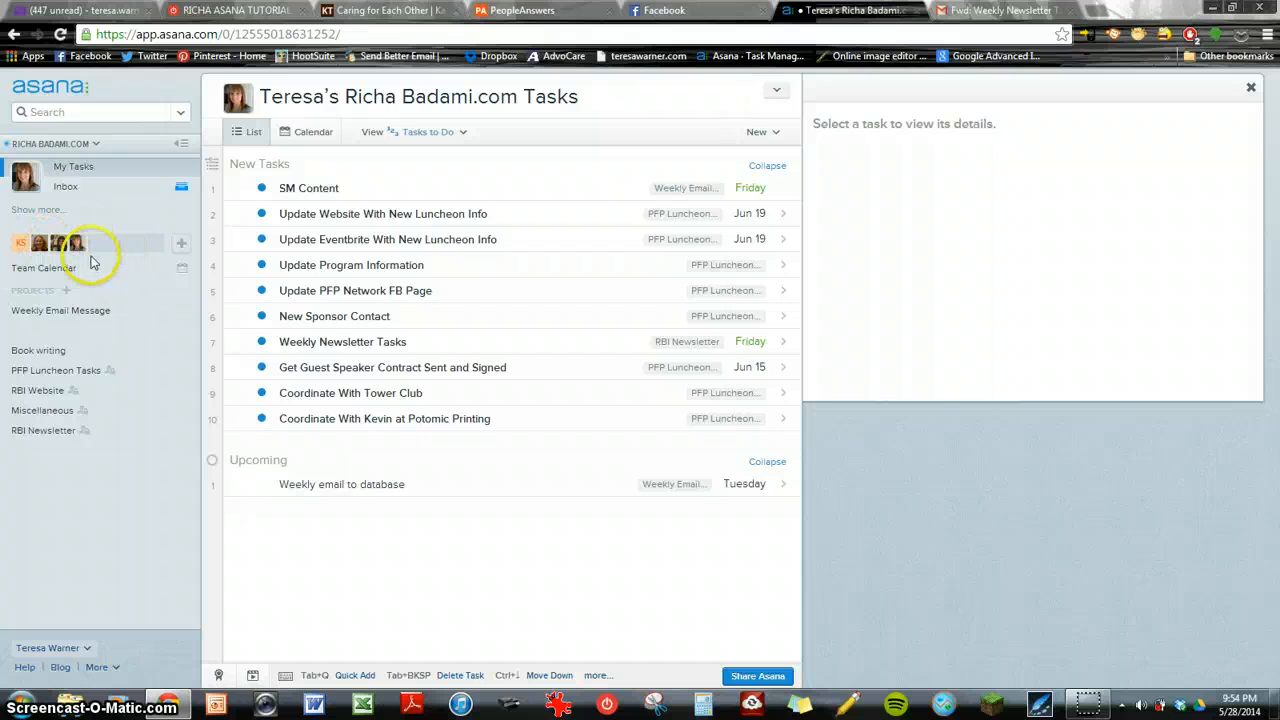
View the team calendar covering all projects in the workspace, and return to the personal task list.
left_click(62, 274)
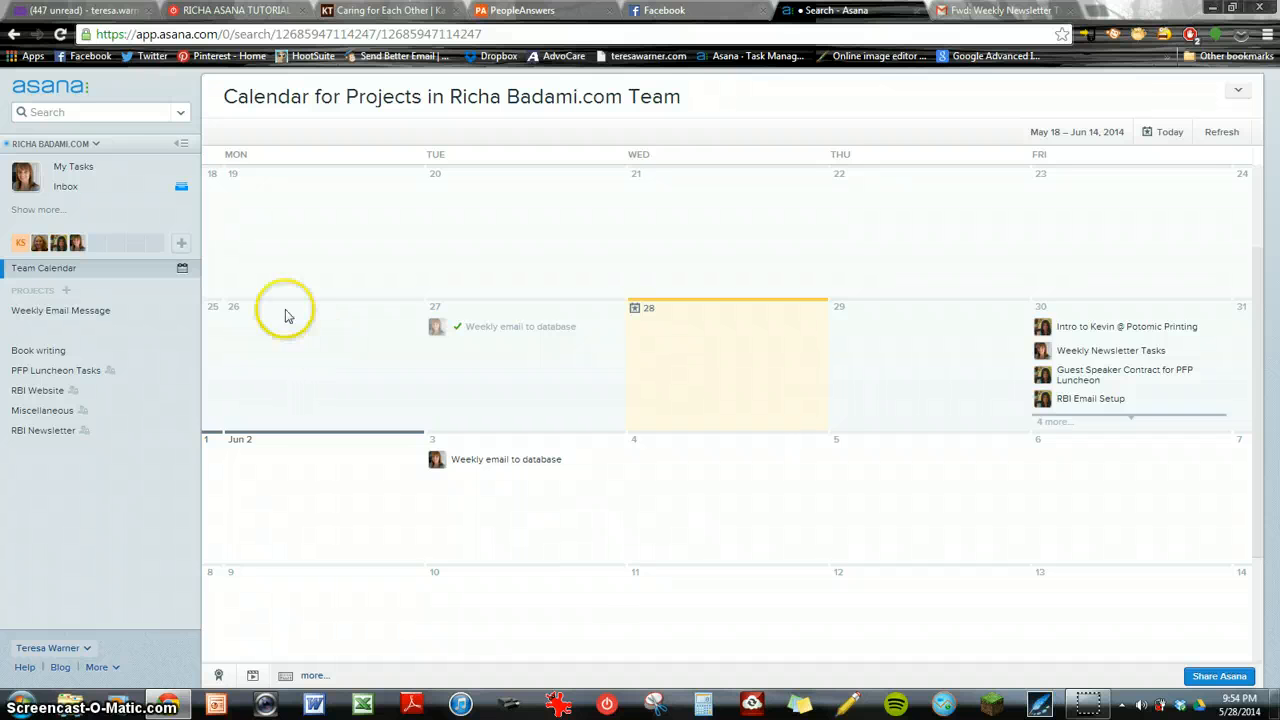
left_click(183, 269)
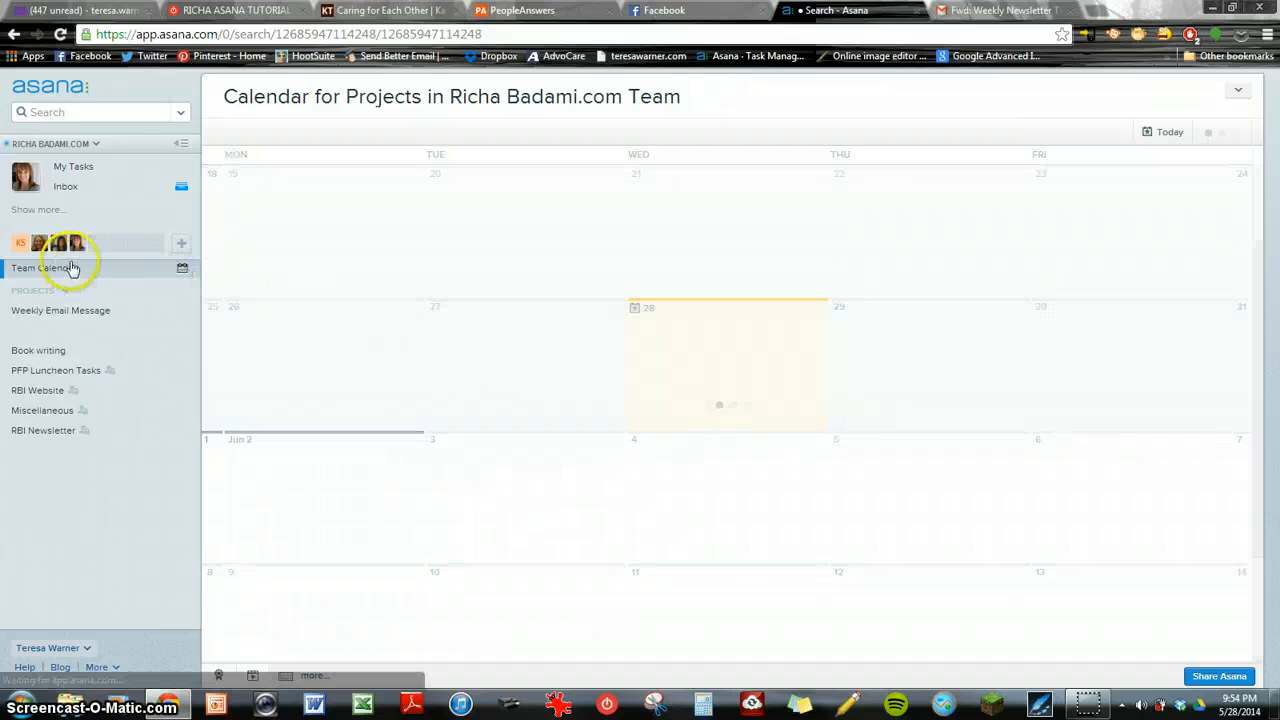
left_click(44, 279)
left_click(65, 168)
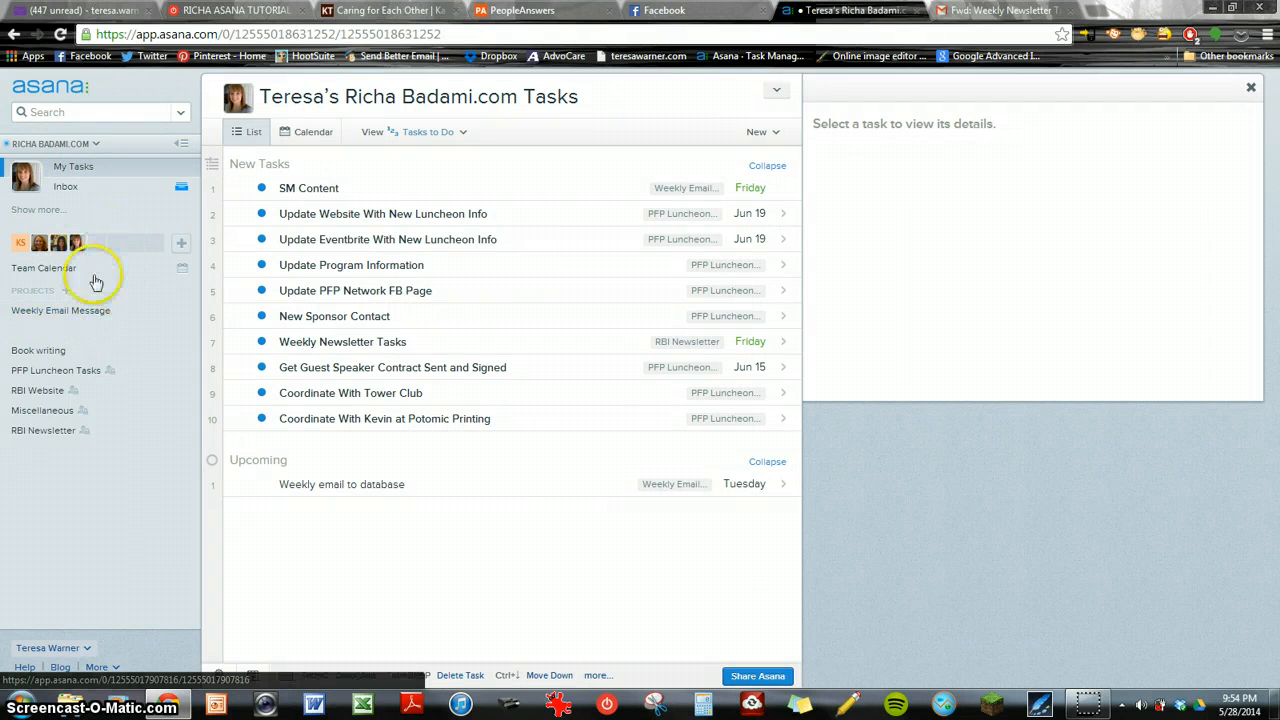
Display the personal tasks as a calendar, and switch them back to the list layout.
left_click(256, 136)
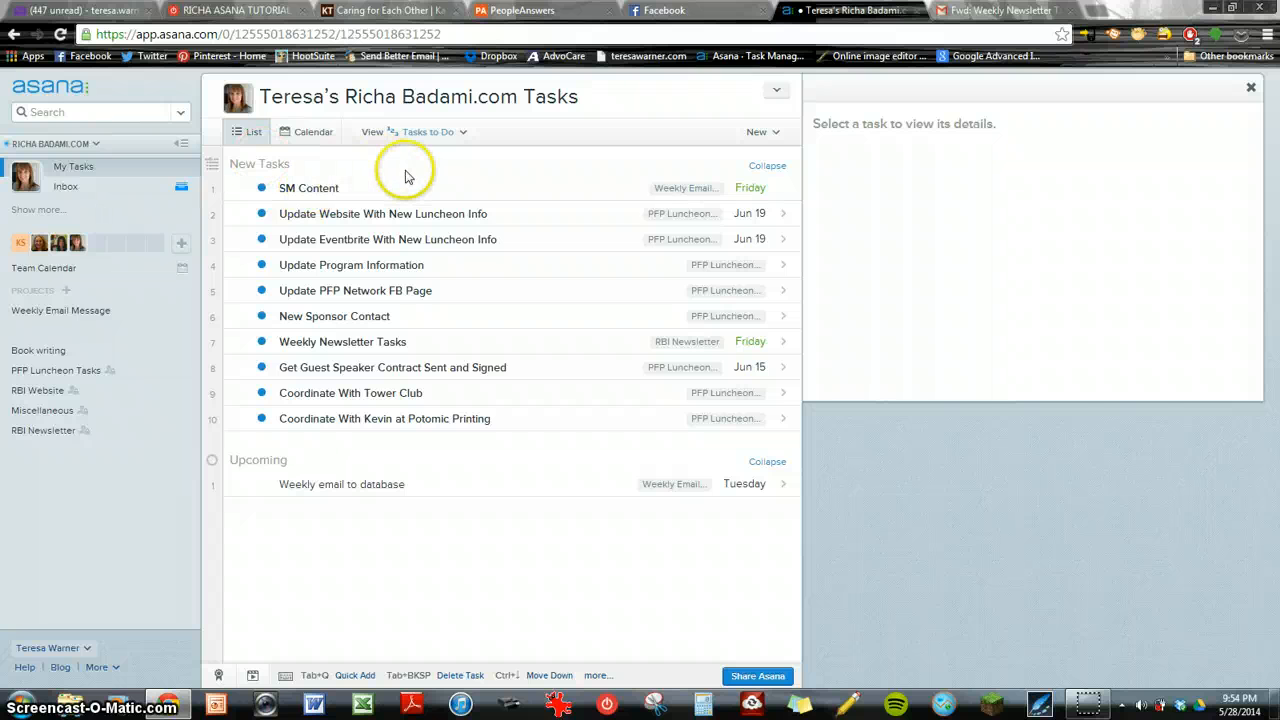
left_click(313, 135)
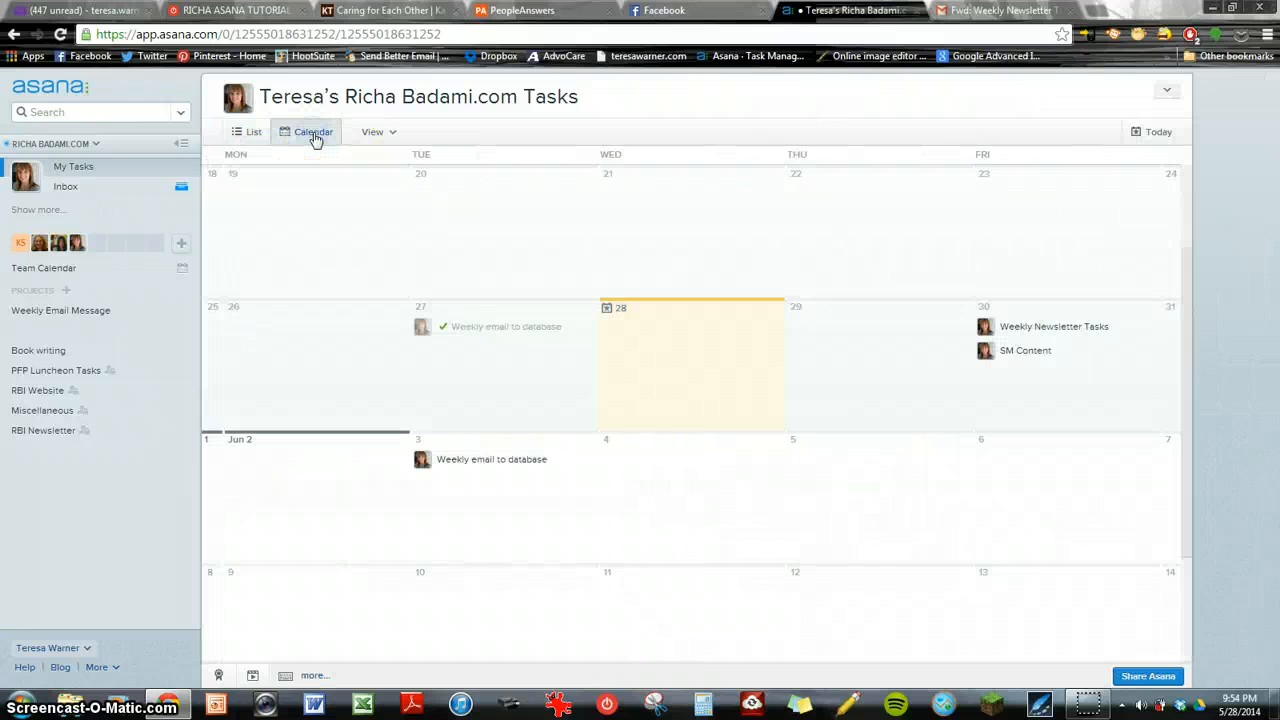
left_click(256, 134)
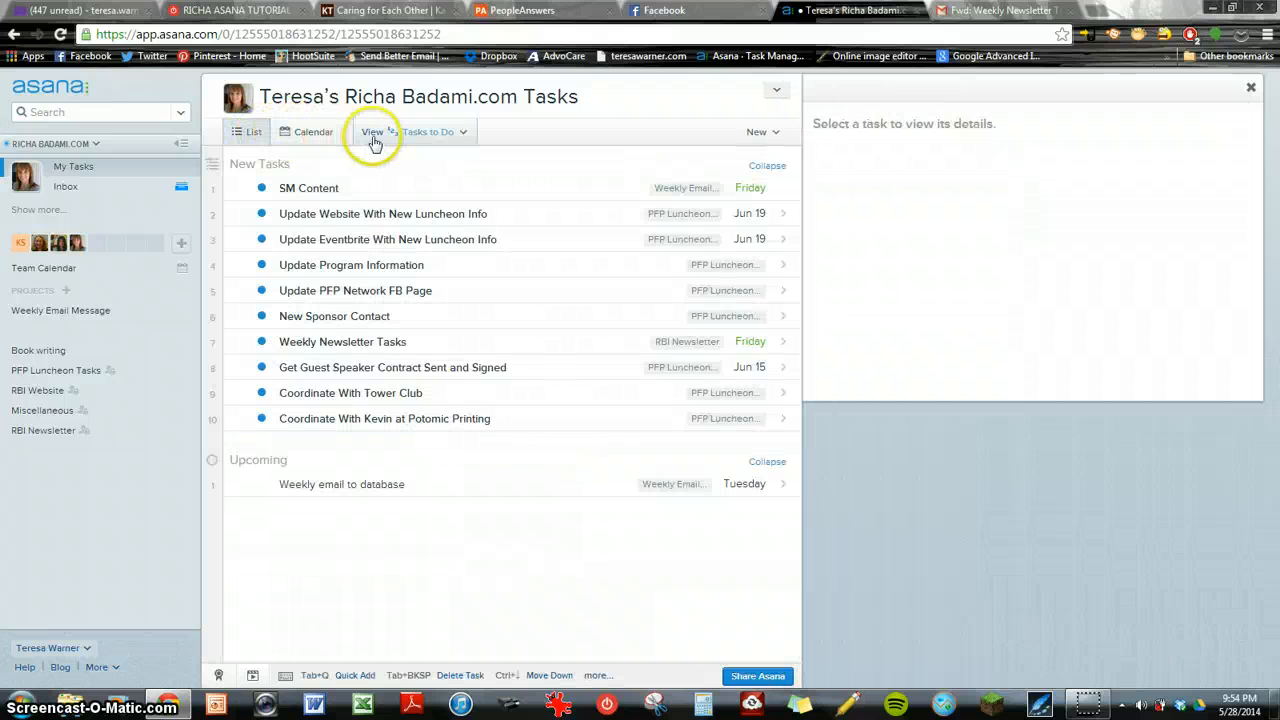
Change the personal task list's view to Tasks By Project.
left_click(465, 134)
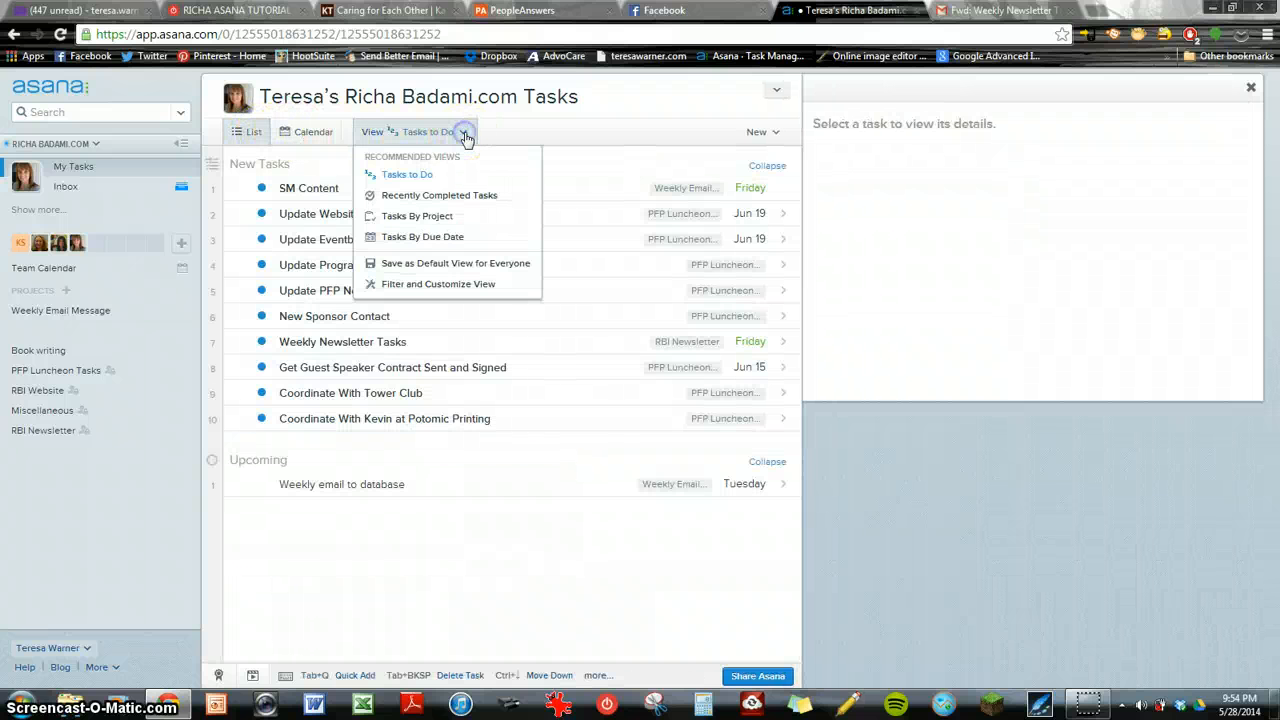
left_click(480, 198)
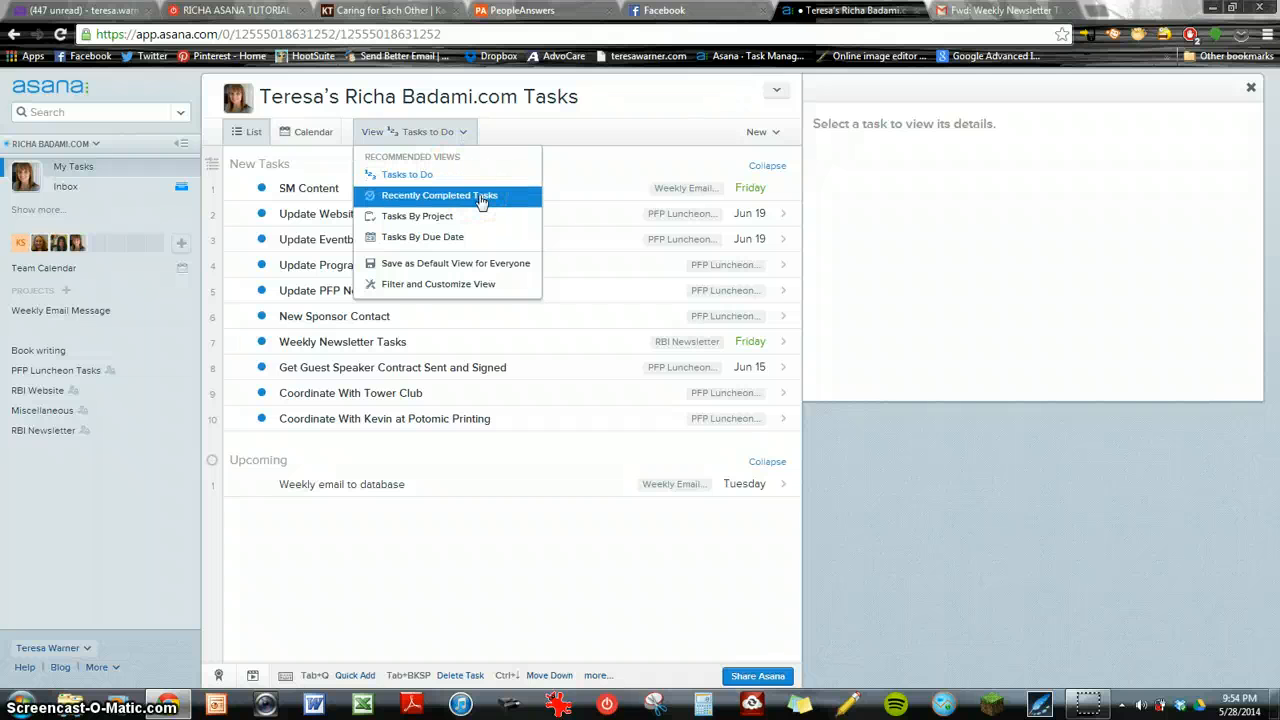
left_click(445, 217)
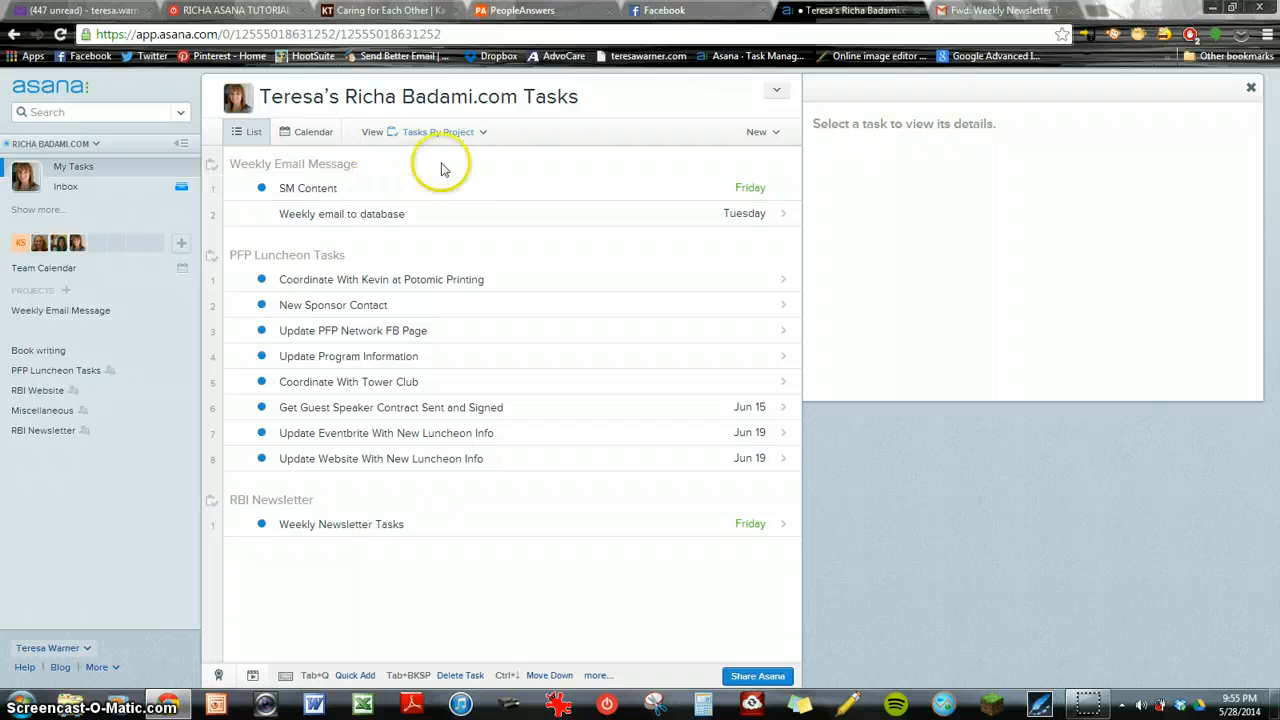
Change the personal task list's view to Tasks By Due Date, and check the other recommended views.
left_click(482, 134)
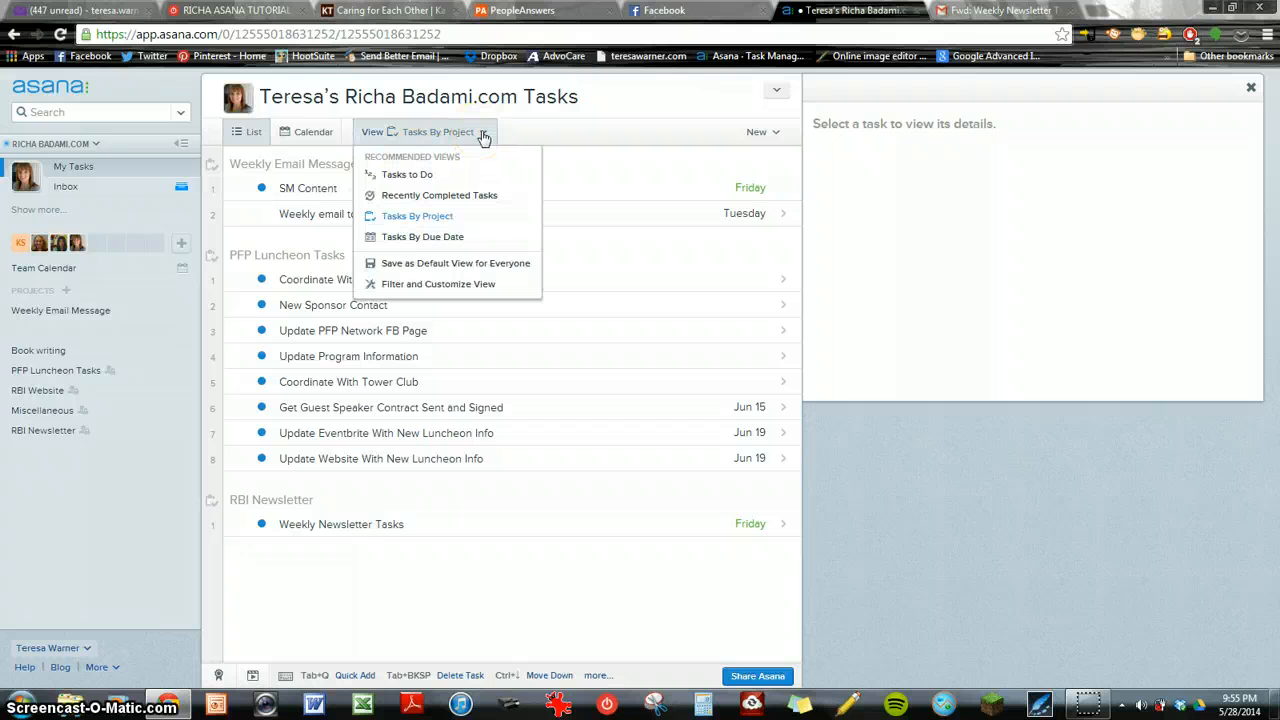
left_click(461, 240)
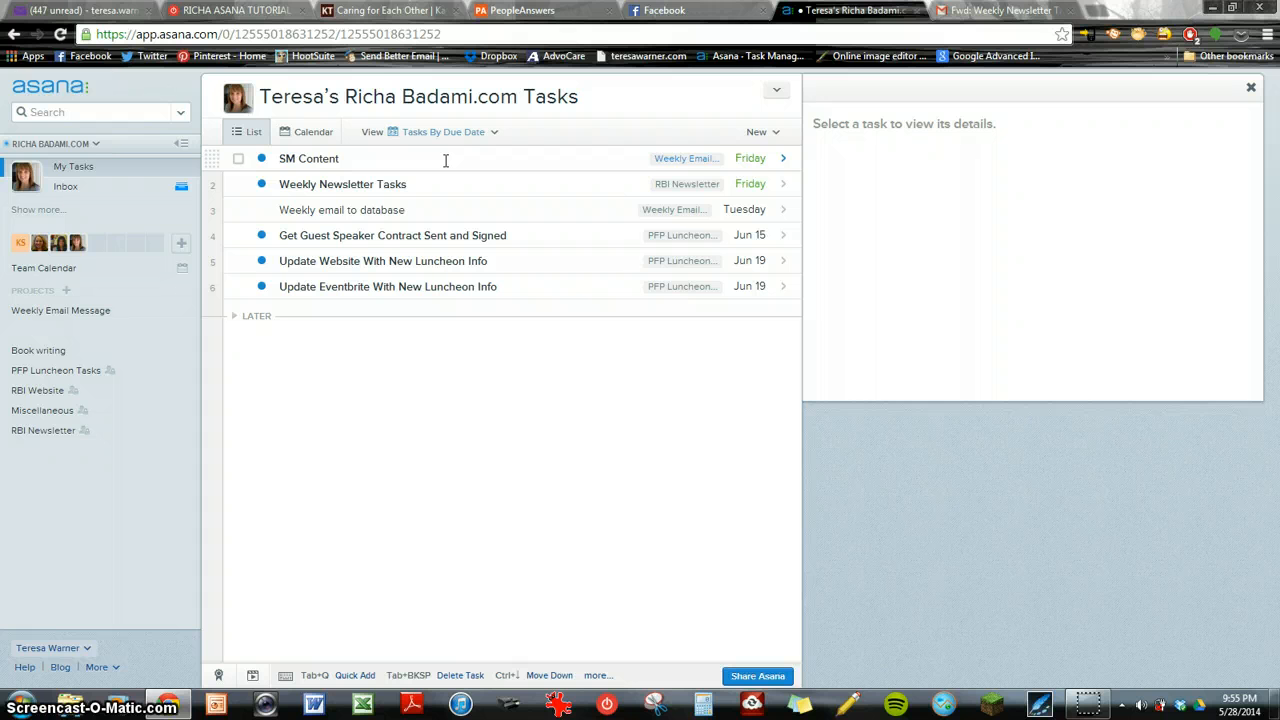
left_click(497, 134)
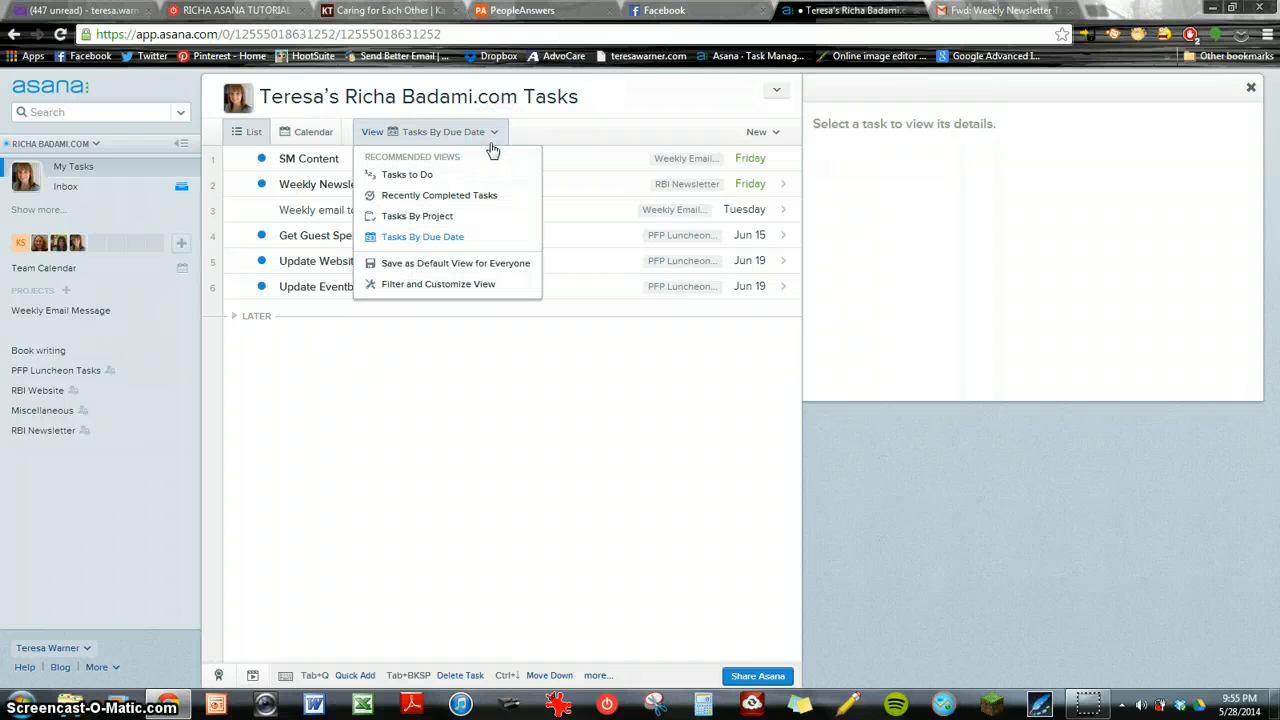
left_click(517, 133)
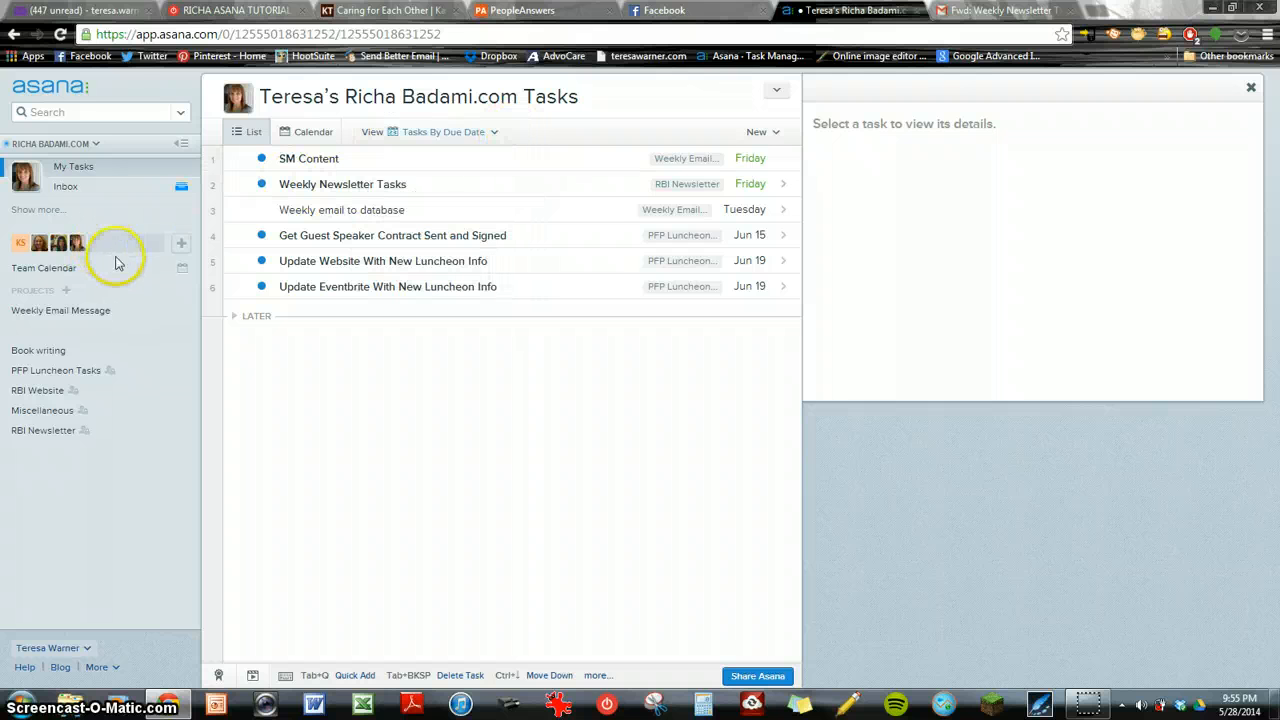
Look at the task lists of two teammates, and examine the details of the "Sponsor List For Website" task.
left_click(38, 246)
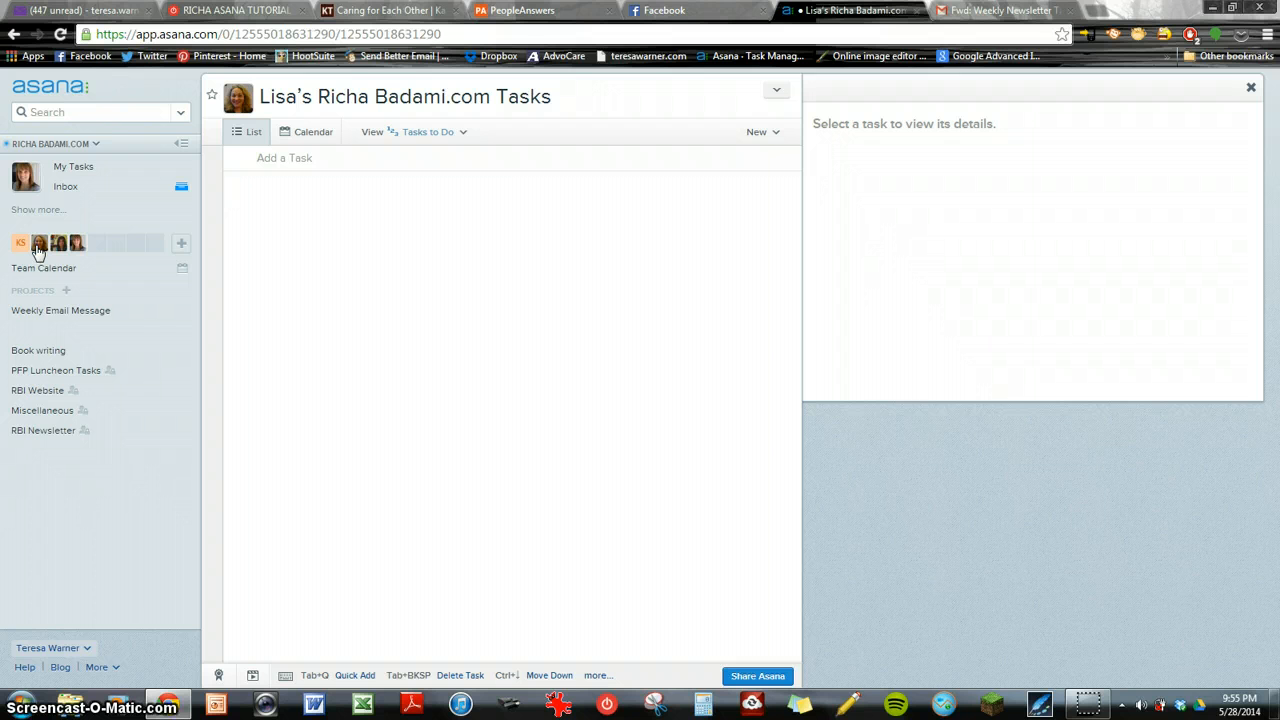
left_click(59, 247)
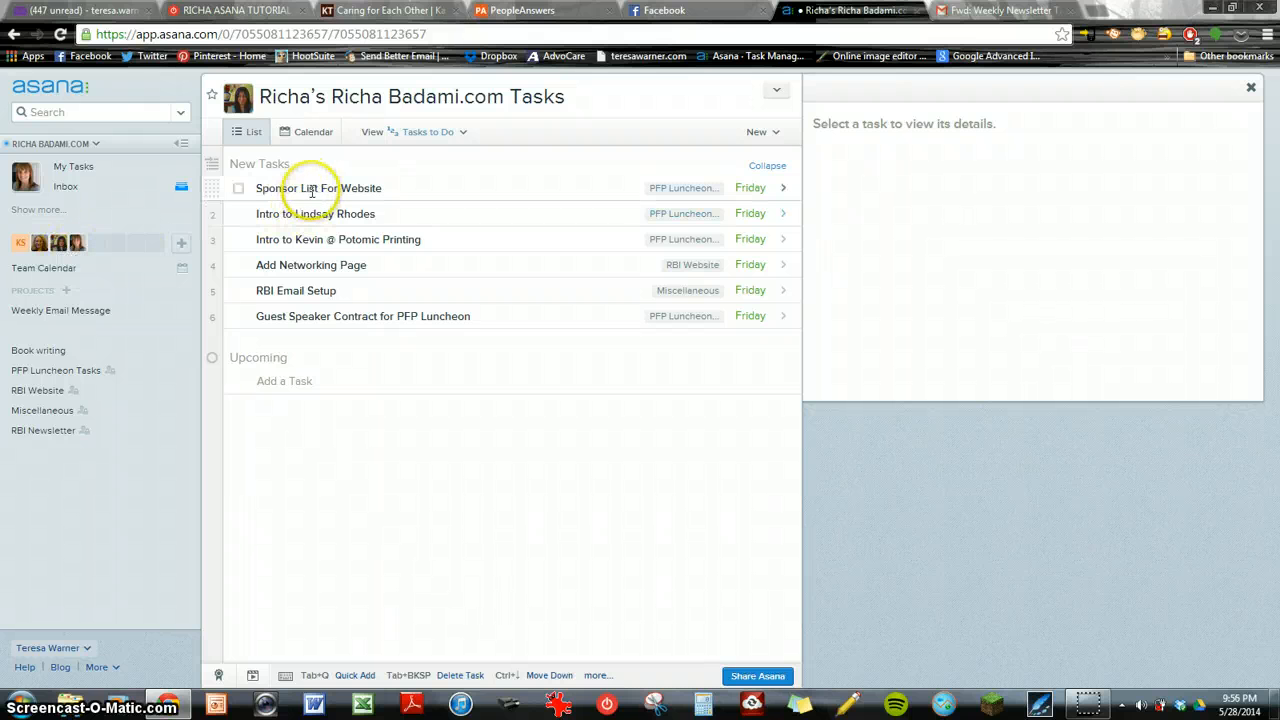
left_click(783, 190)
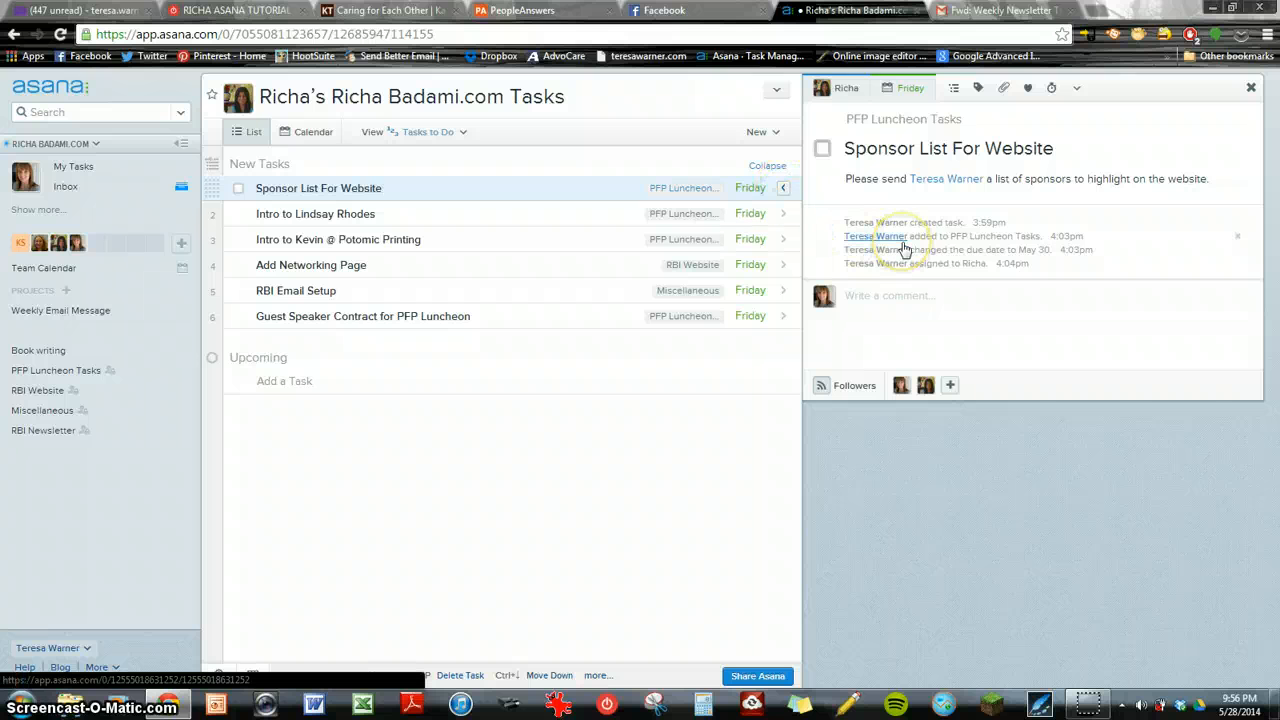
left_click(907, 296)
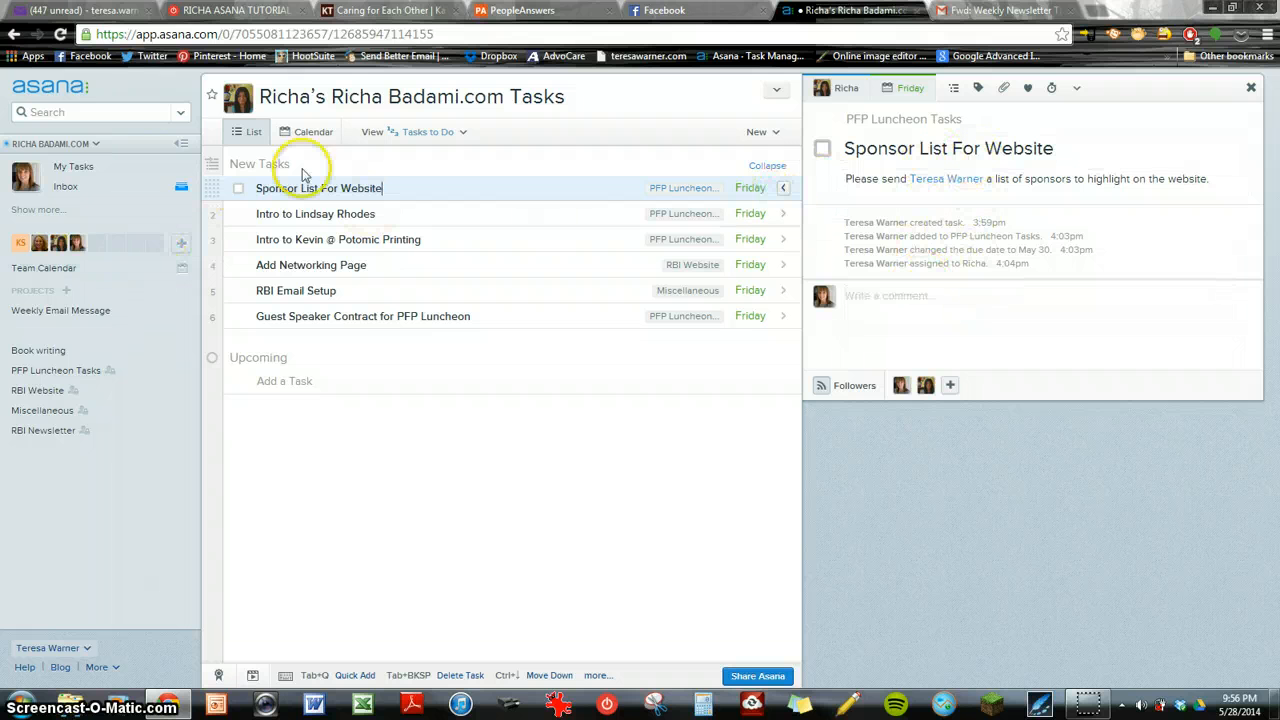
Revisit the first teammate's task list, return to the personal tasks, and set their view to Tasks to Do.
left_click(38, 243)
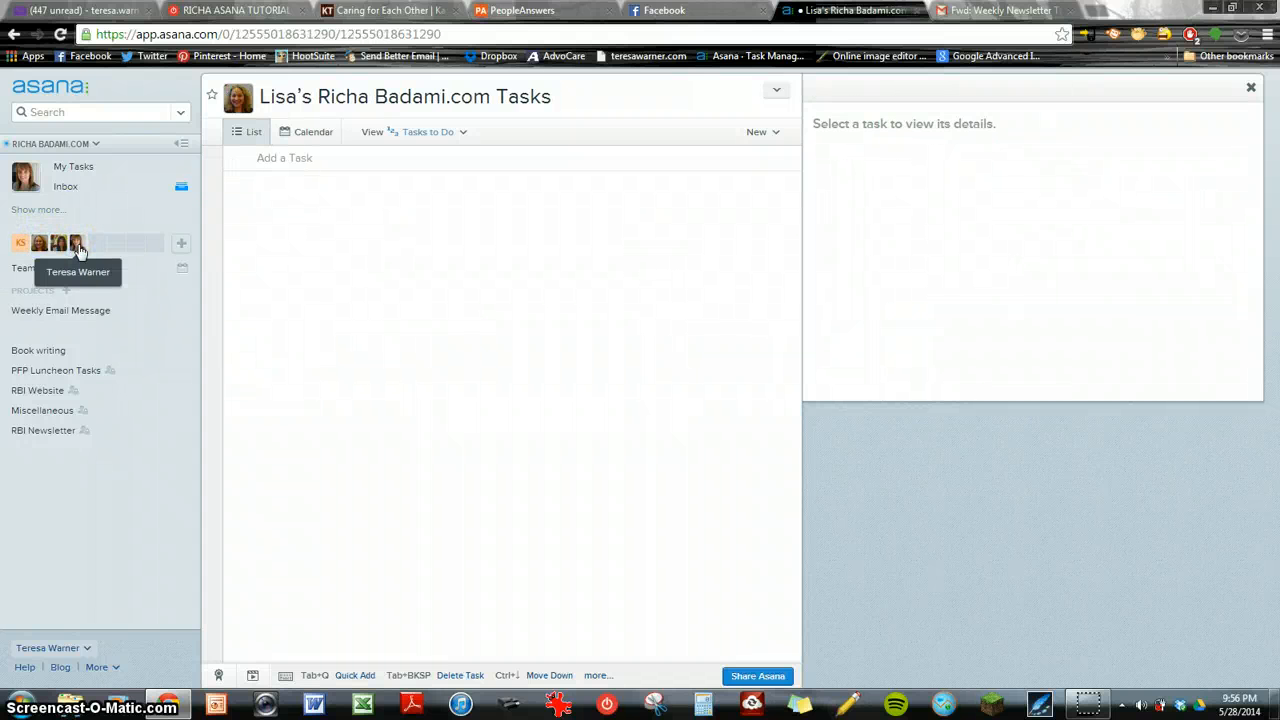
left_click(80, 245)
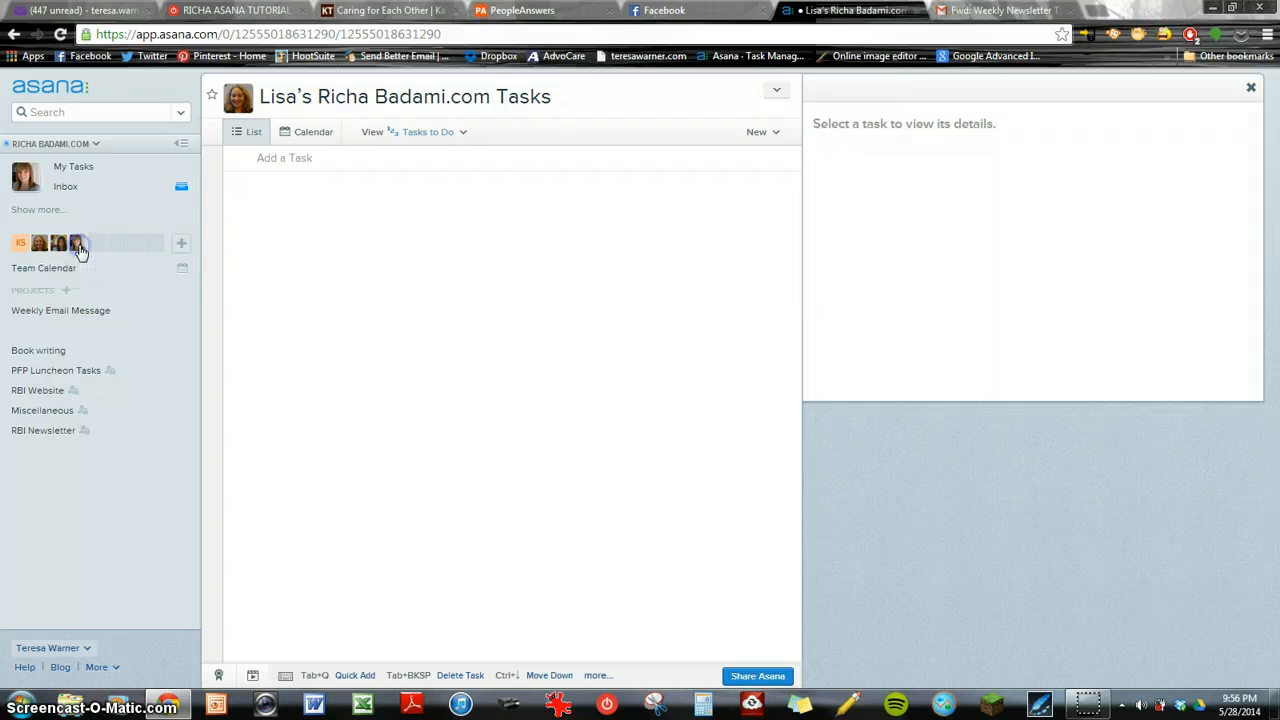
left_click(77, 250)
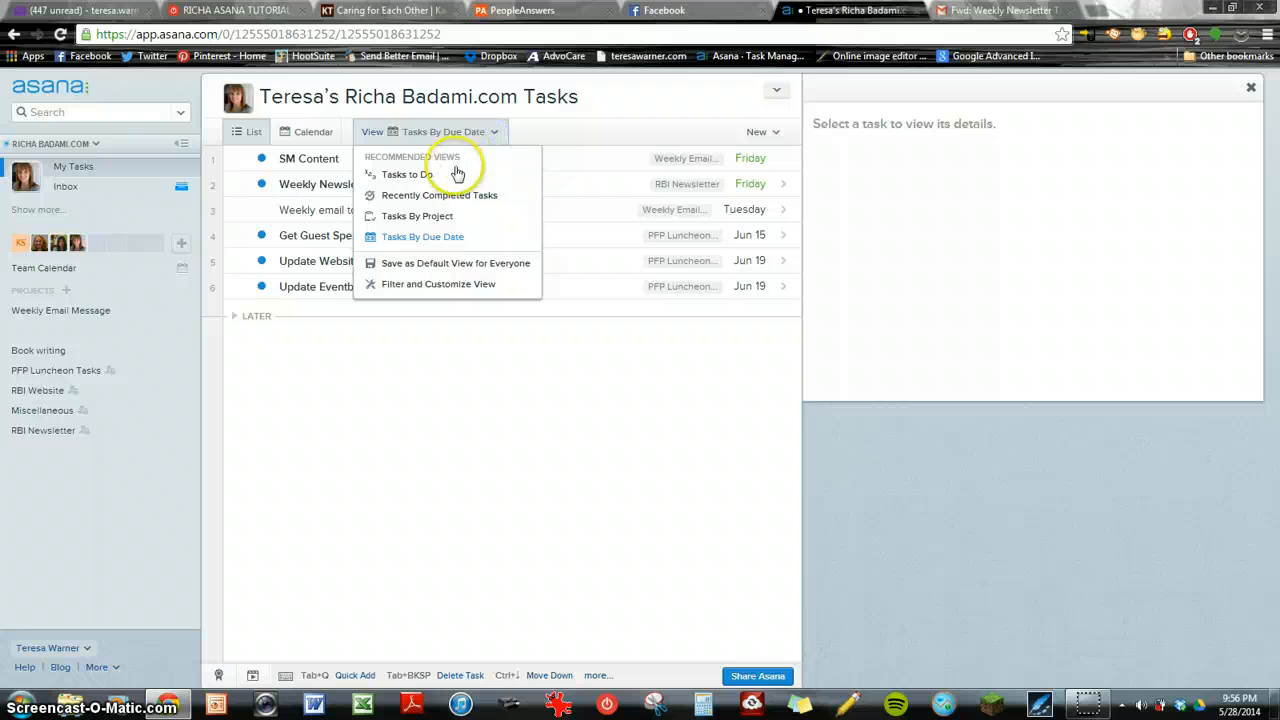
left_click(423, 175)
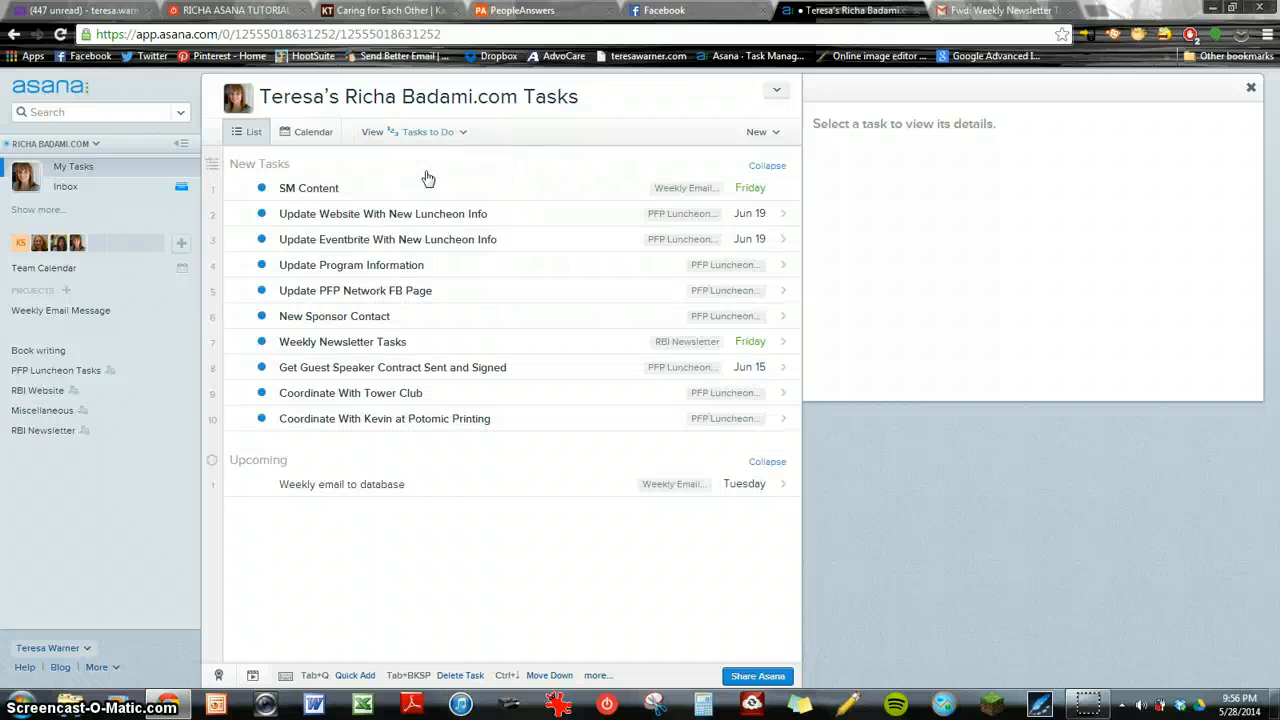
left_click(428, 176)
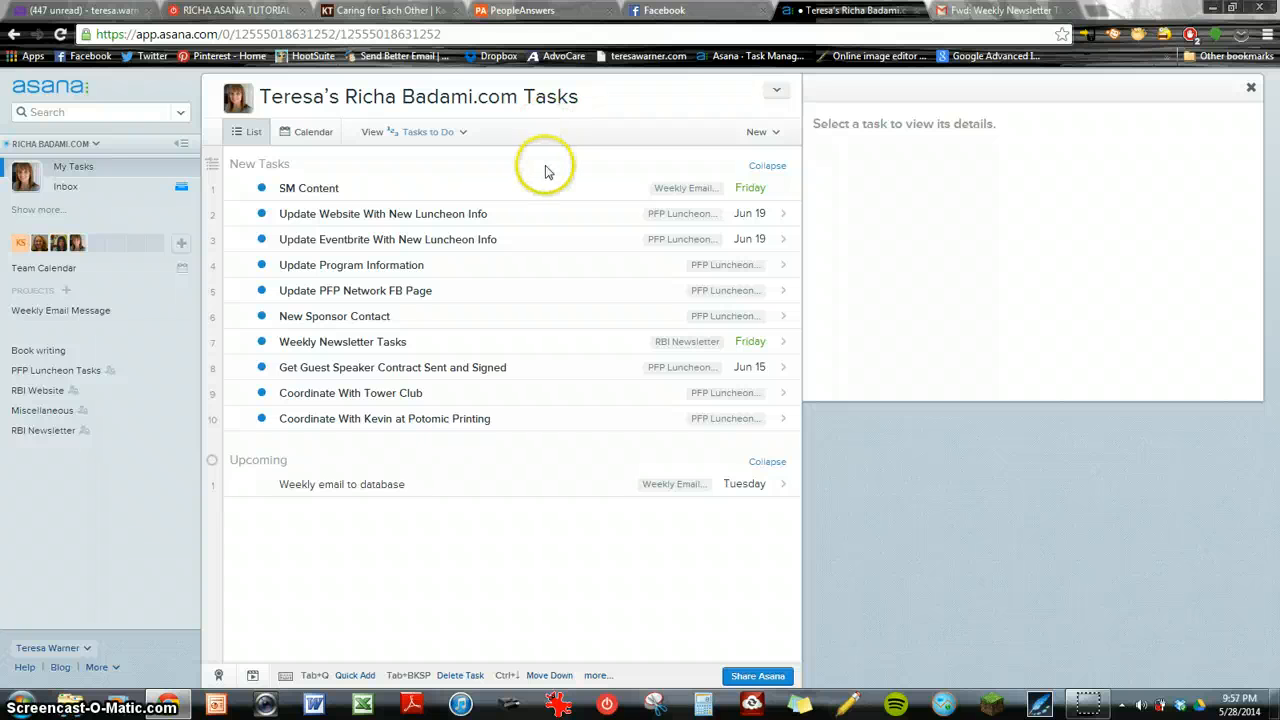
Create a new task in the personal task list and assign it to the account owner.
left_click(757, 133)
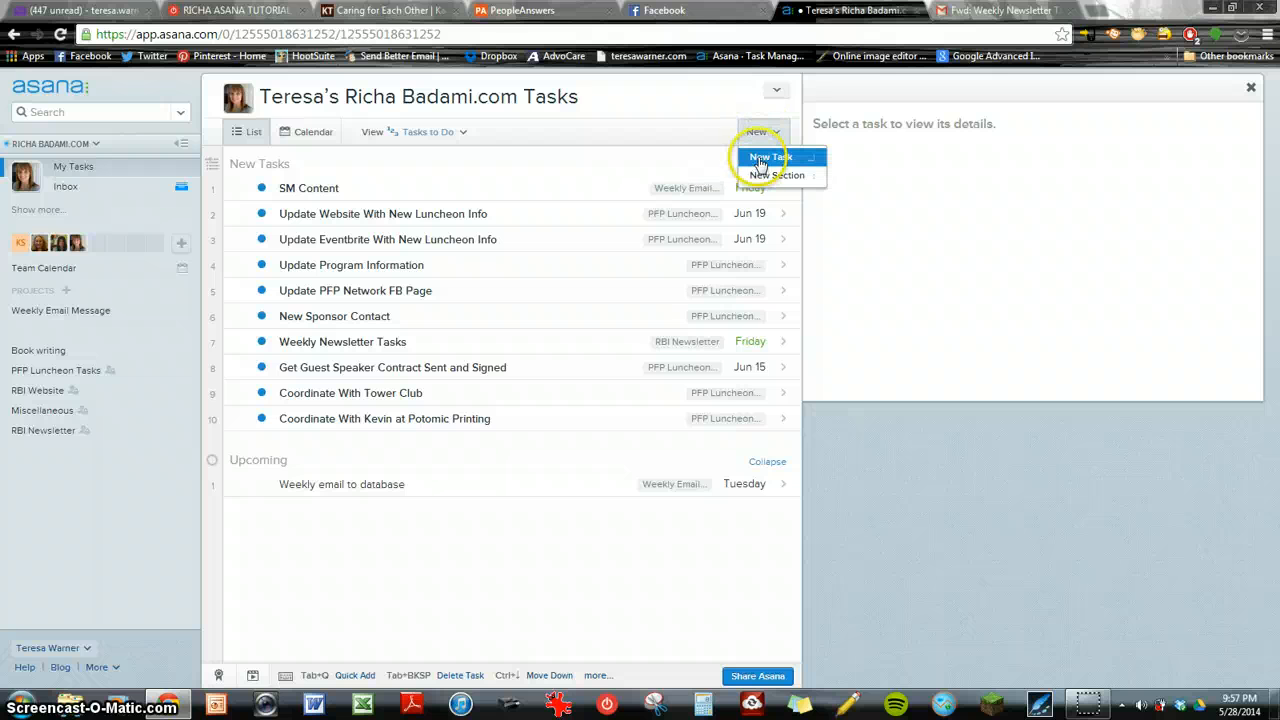
left_click(760, 160)
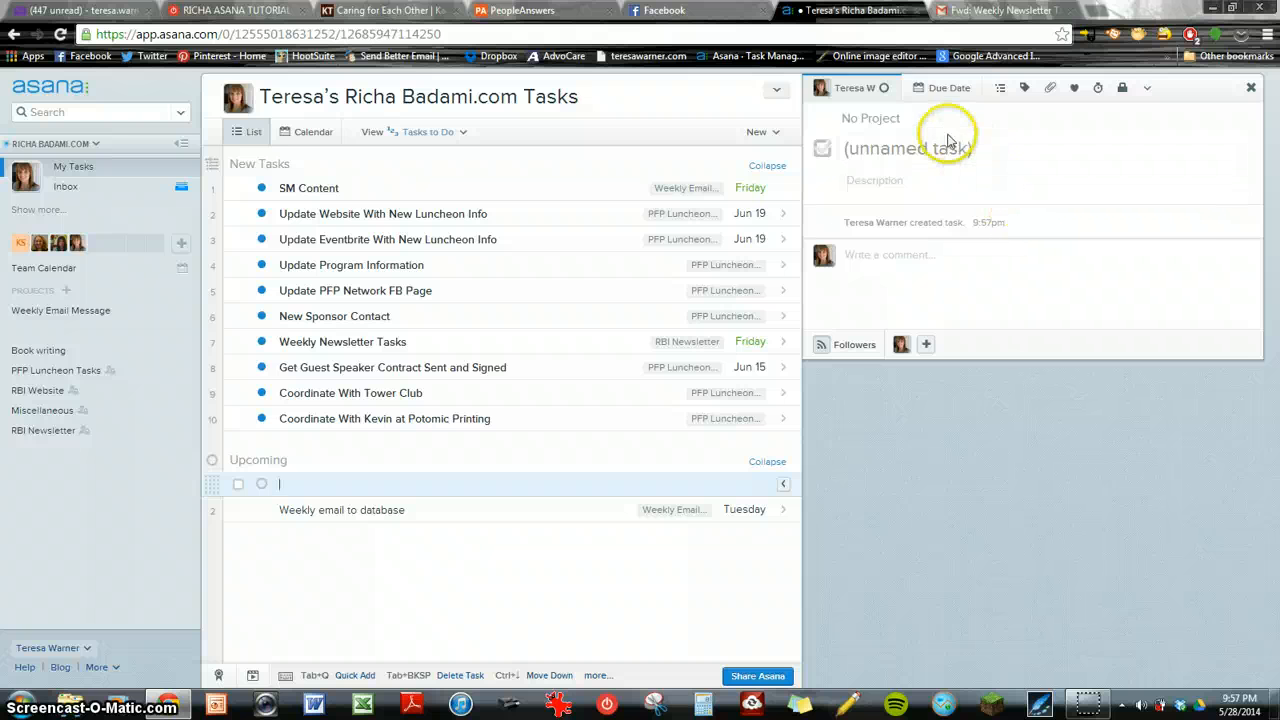
left_click(857, 96)
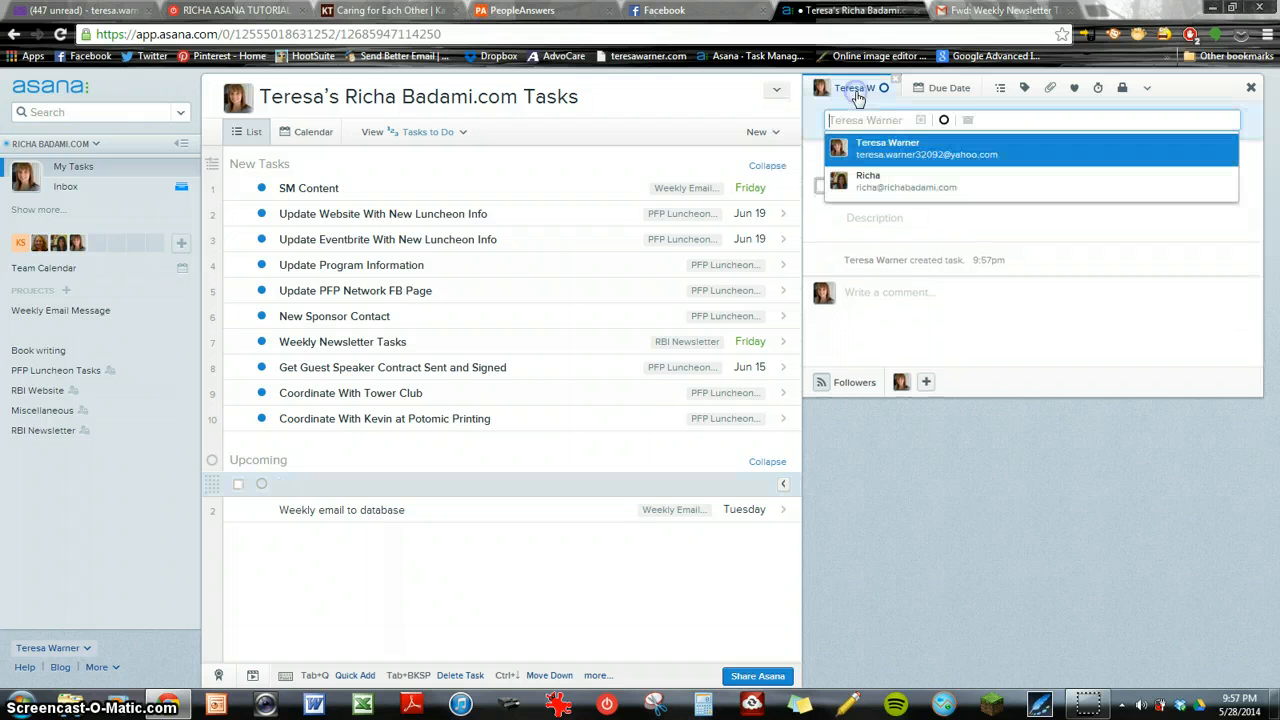
left_click(887, 152)
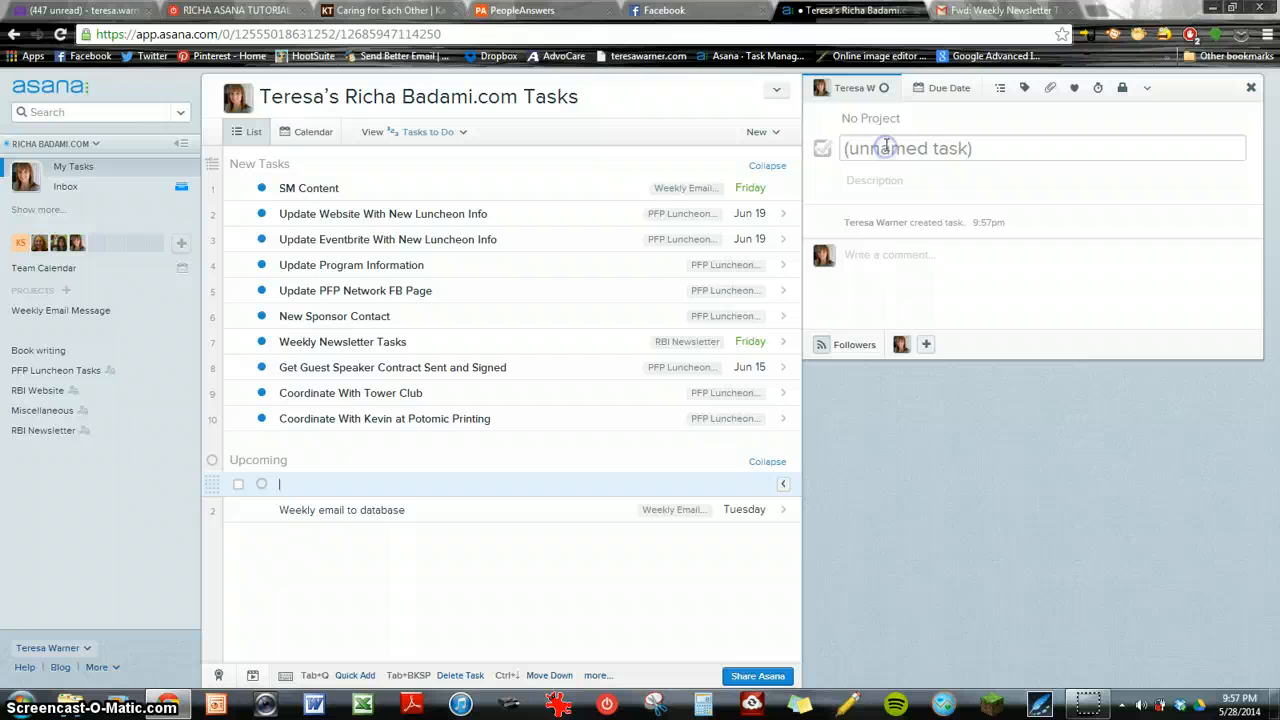
Set the new task's due date to May 30, 2014 and place it in the PFP Luncheon Tasks project.
left_click(947, 95)
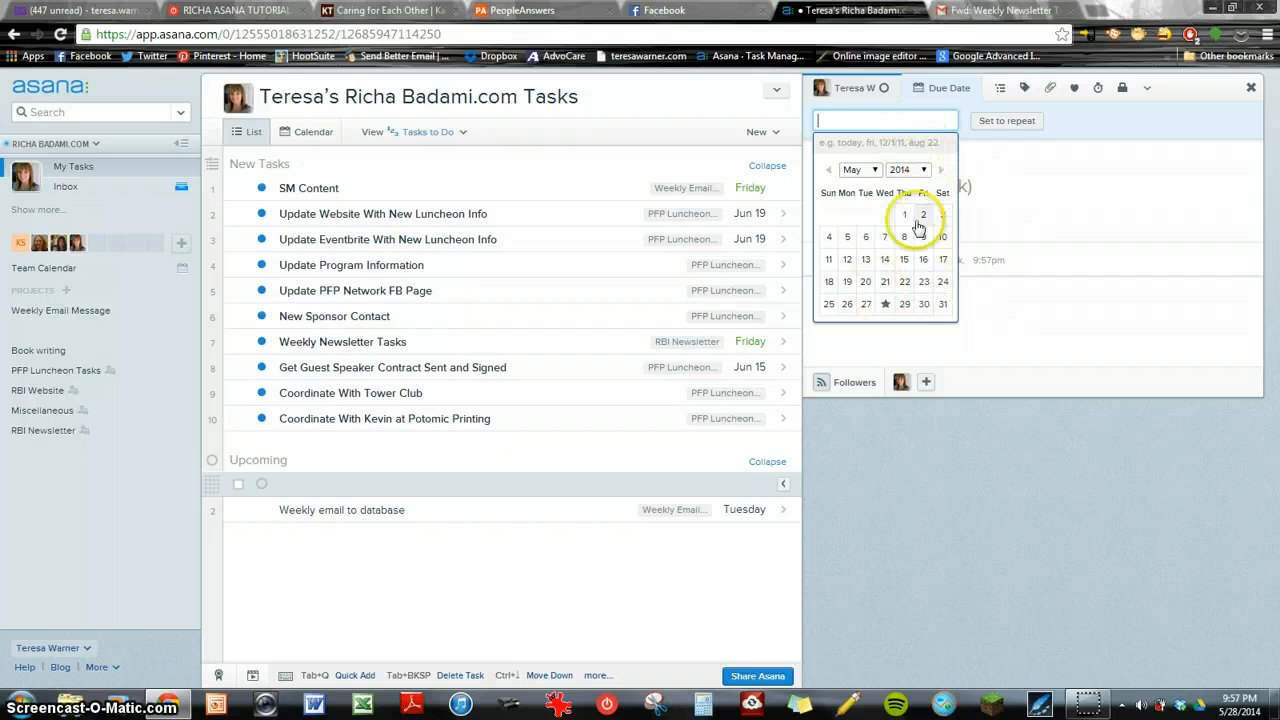
left_click(925, 304)
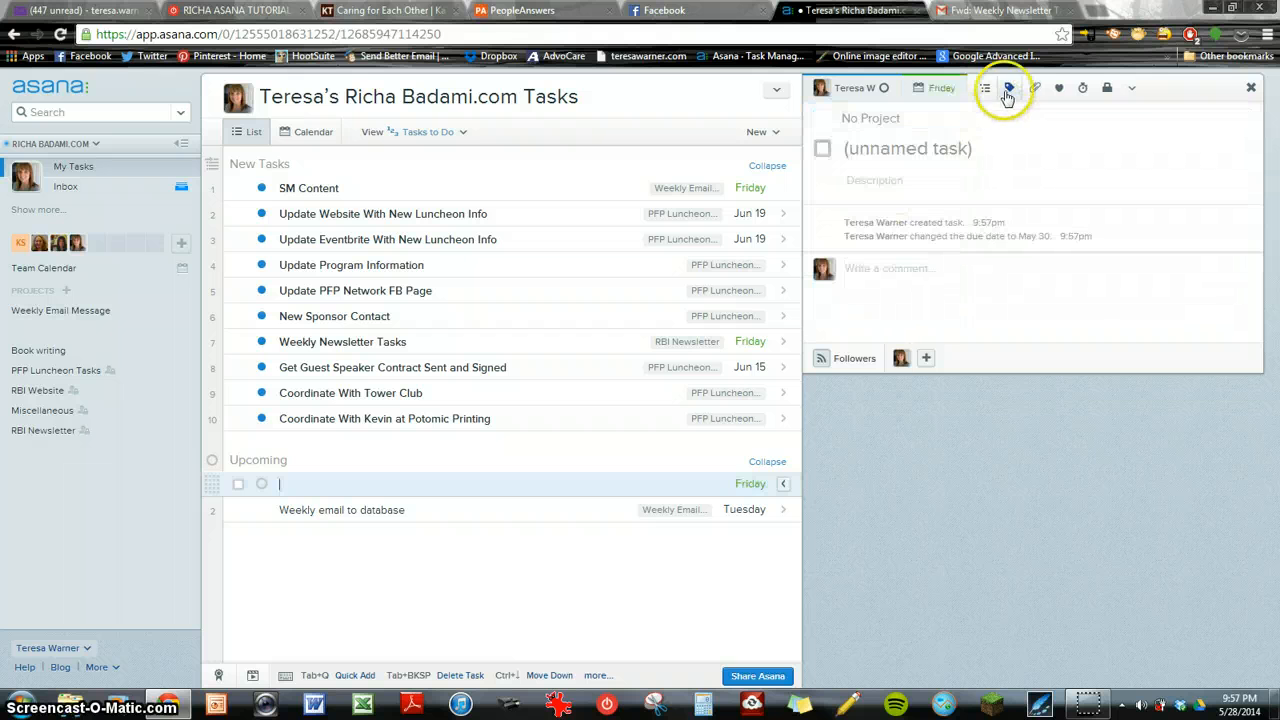
left_click(906, 128)
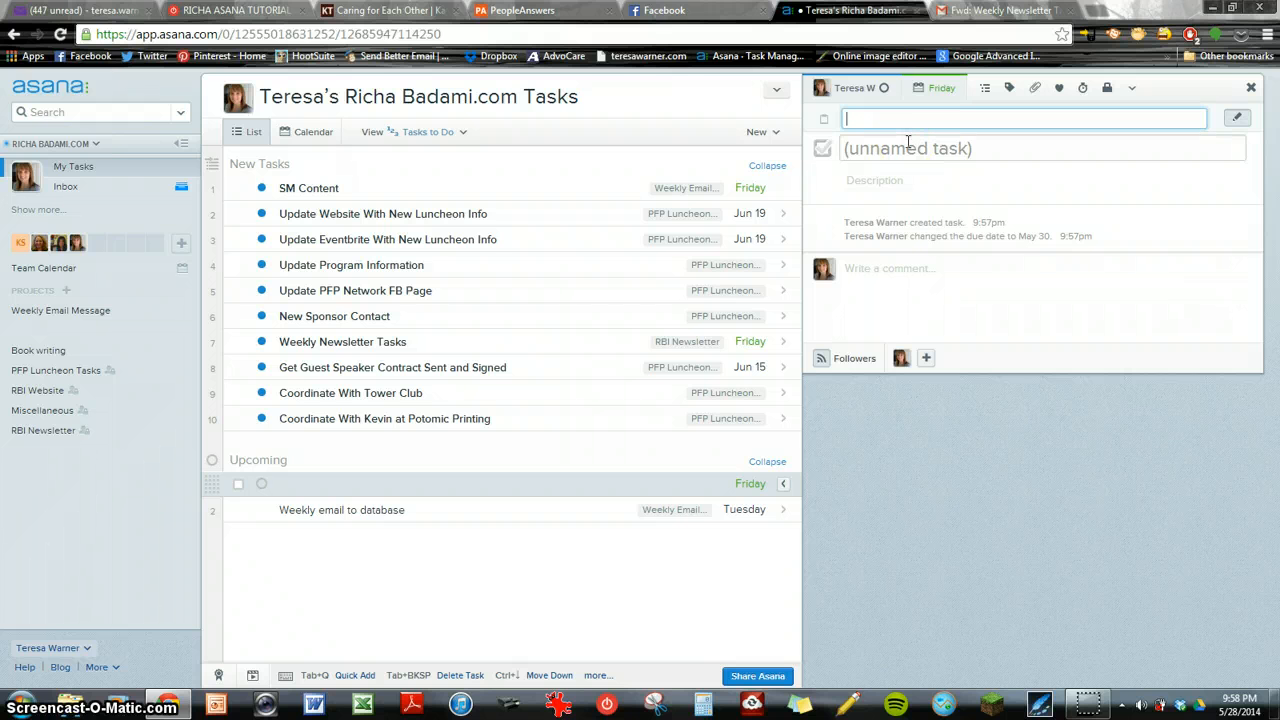
type("p")
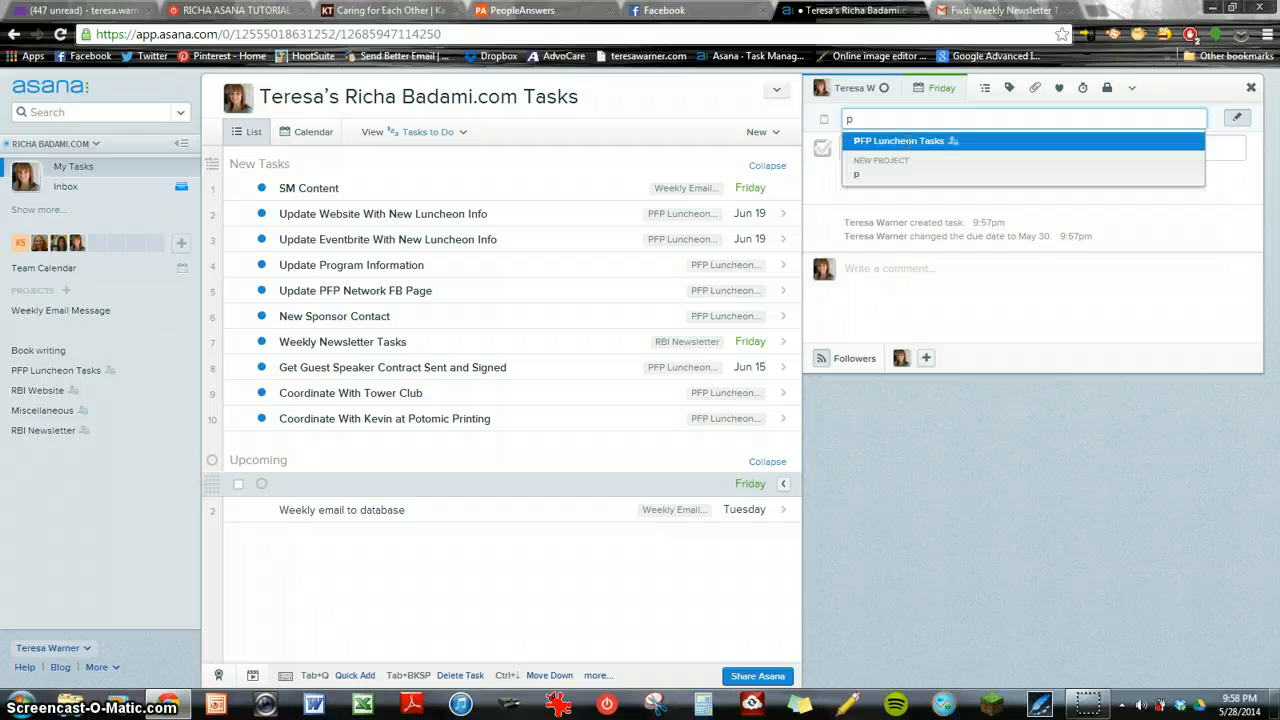
left_click(908, 146)
left_click(905, 145)
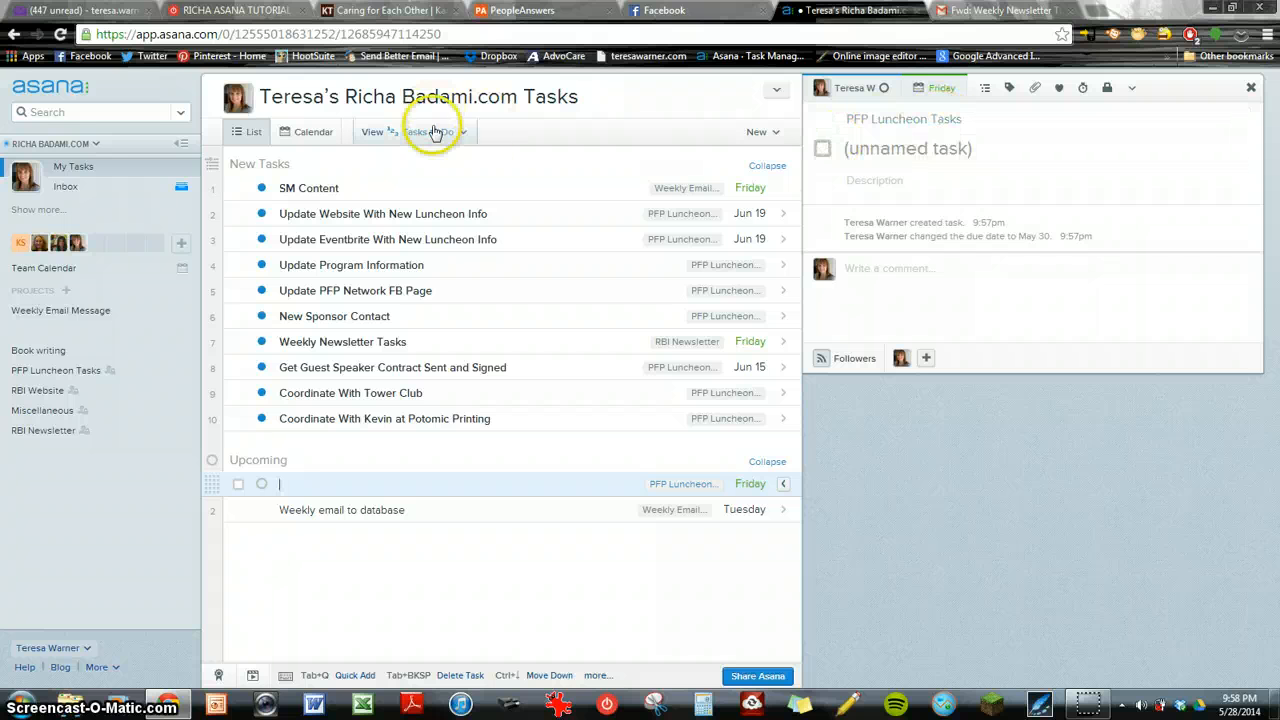
Name the new unnamed task "Contact New Sponsors".
left_click(463, 133)
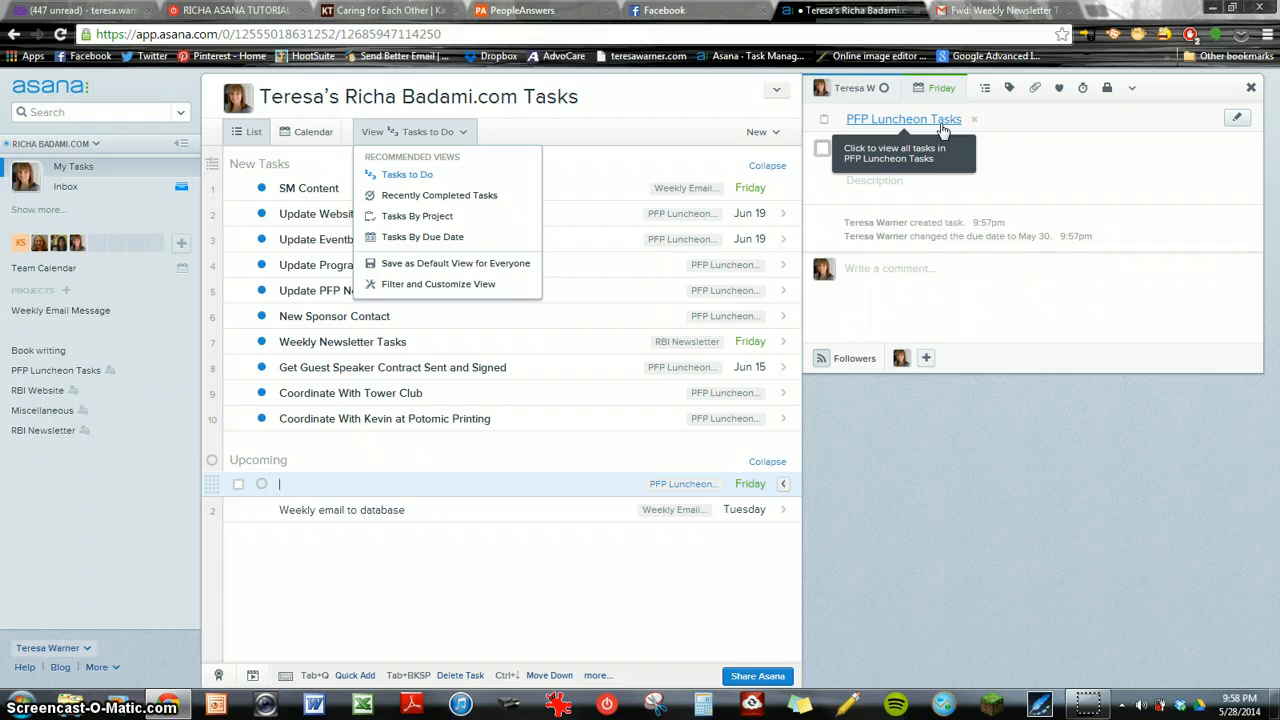
left_click(980, 150)
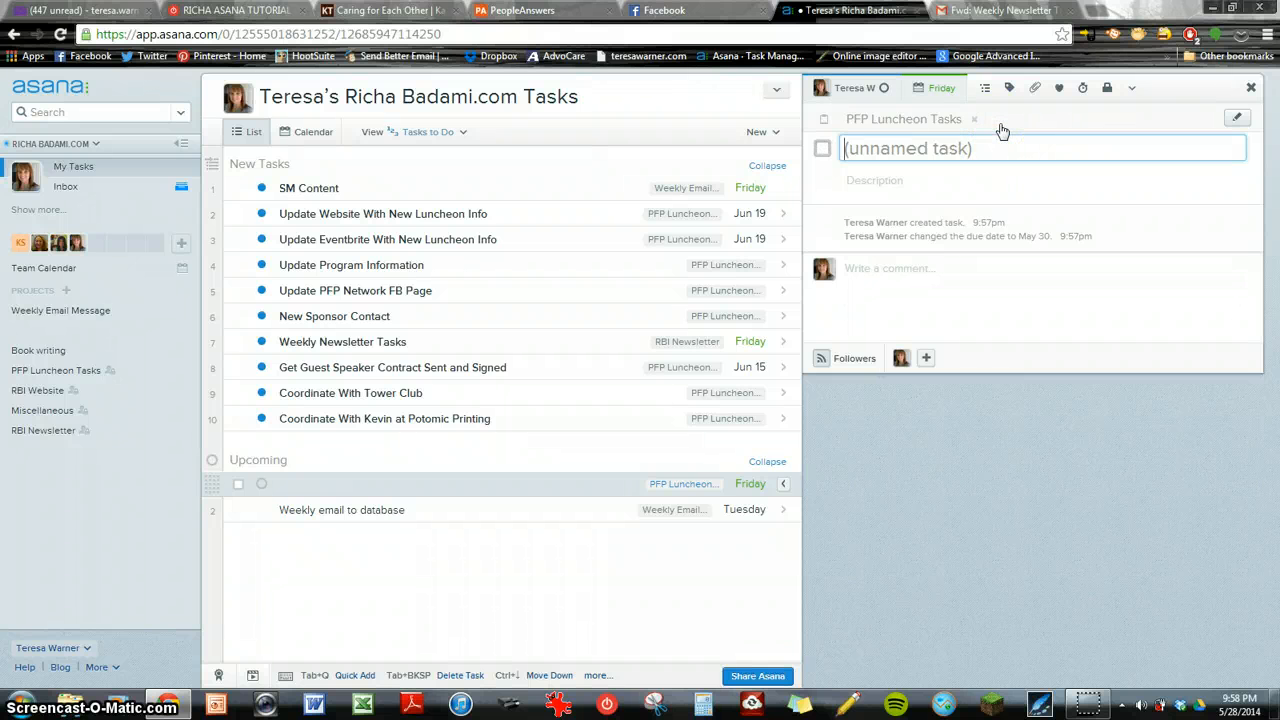
type("Contact S")
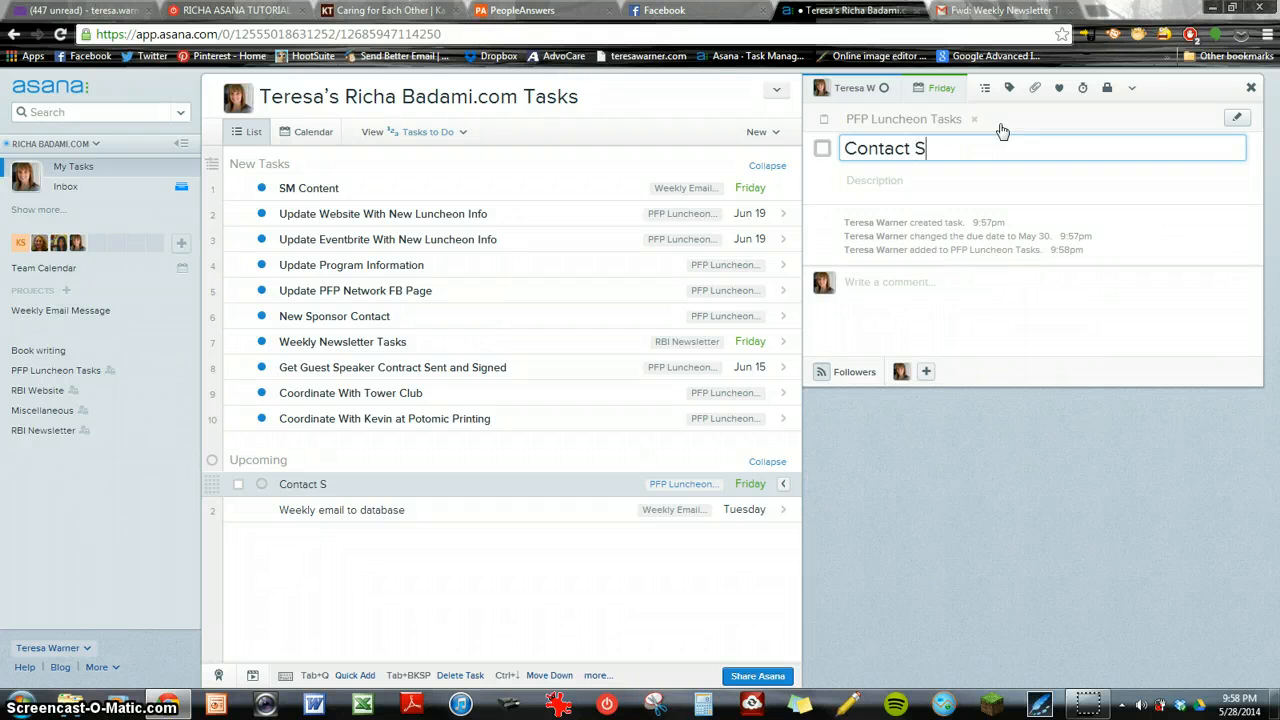
key("BackSpace")
type("New ")
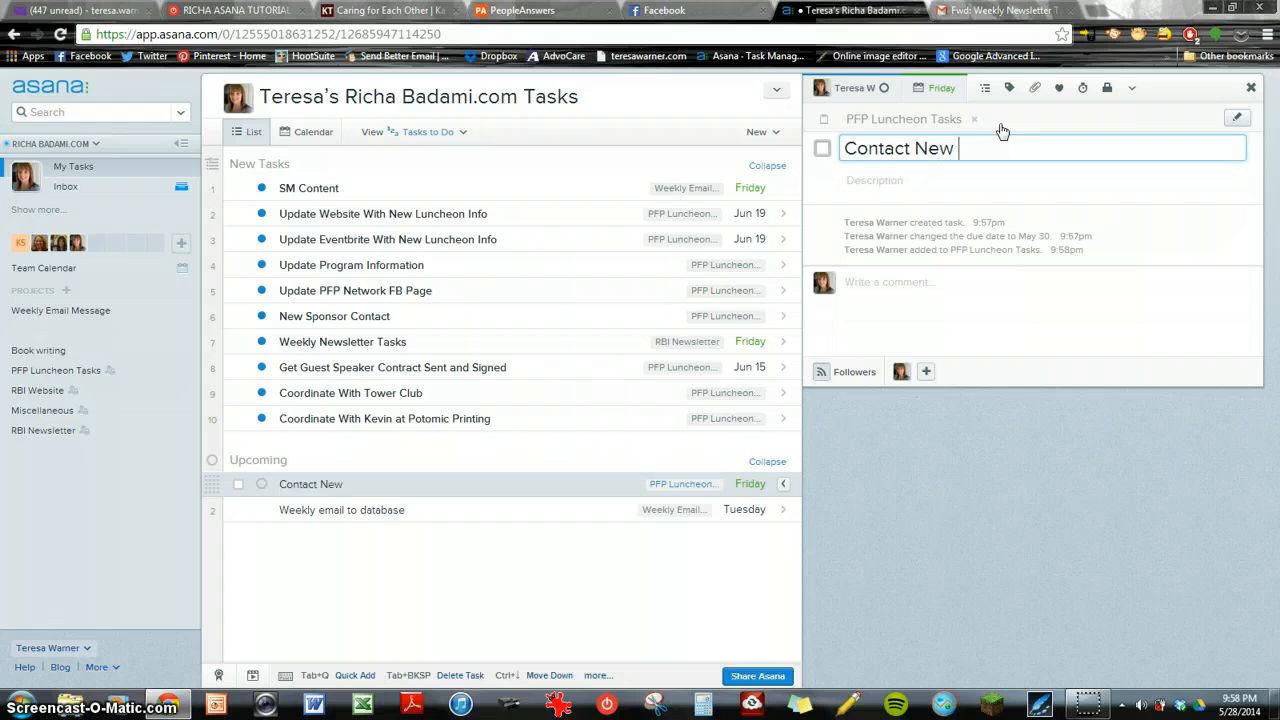
type("Sponsors")
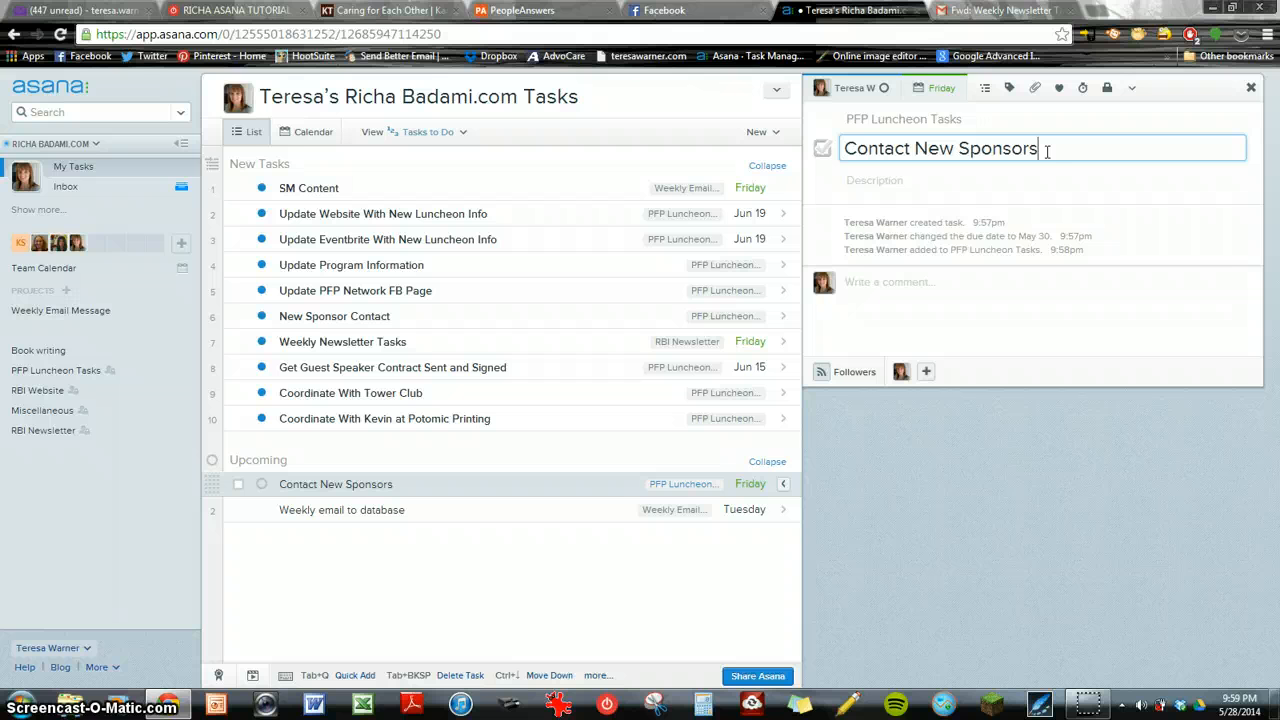
Enter the task description "contact new sponsors to ensure company details are correct for the luncheon program.".
left_click(1023, 180)
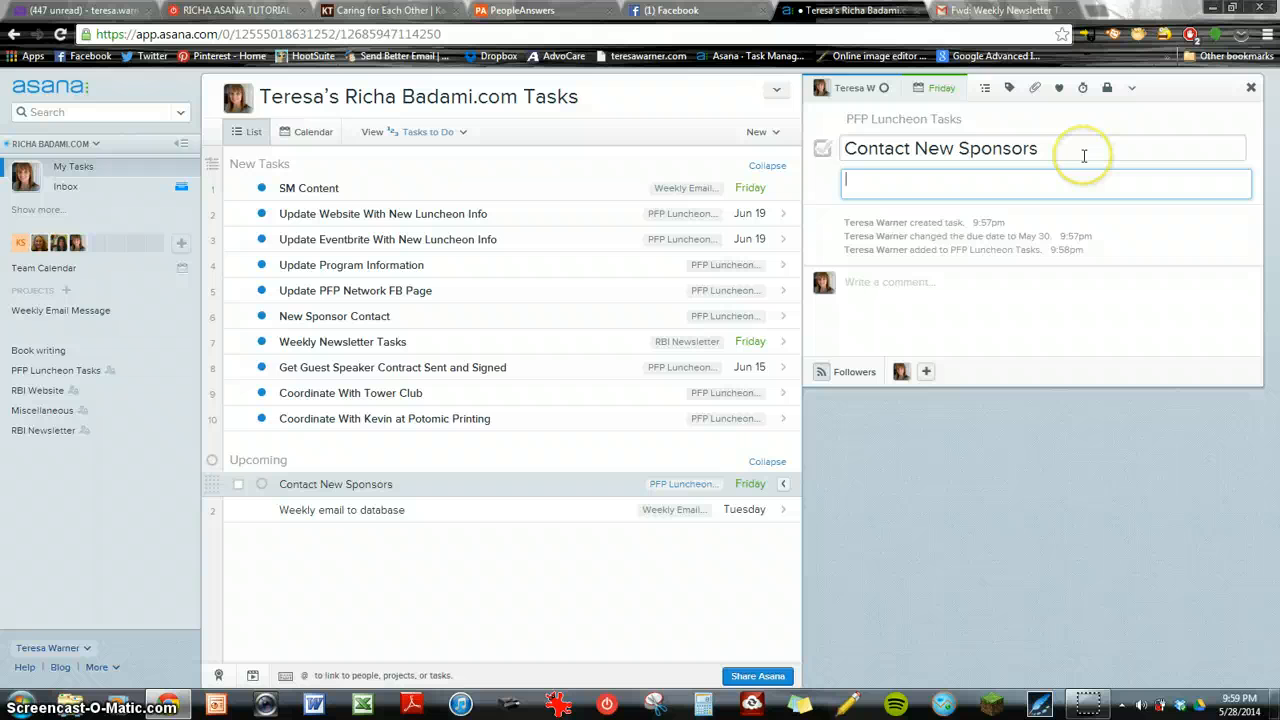
type("contact new ")
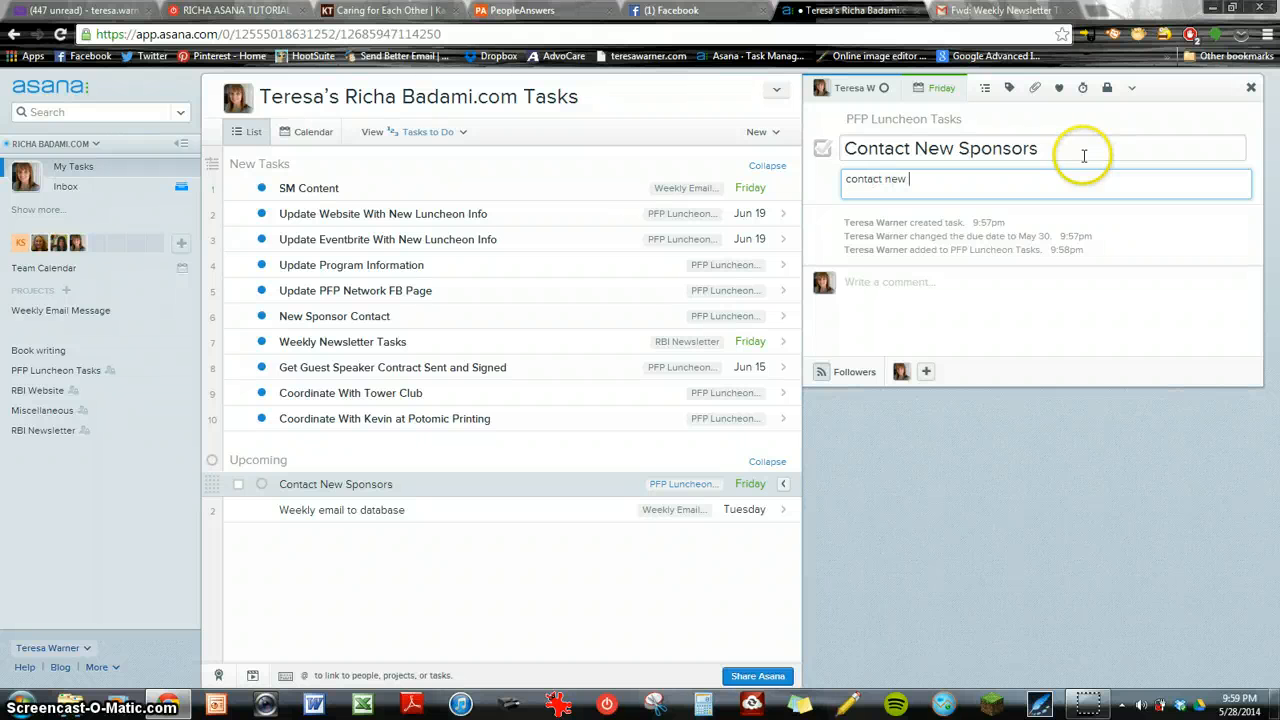
type("sponsors to ensure details for")
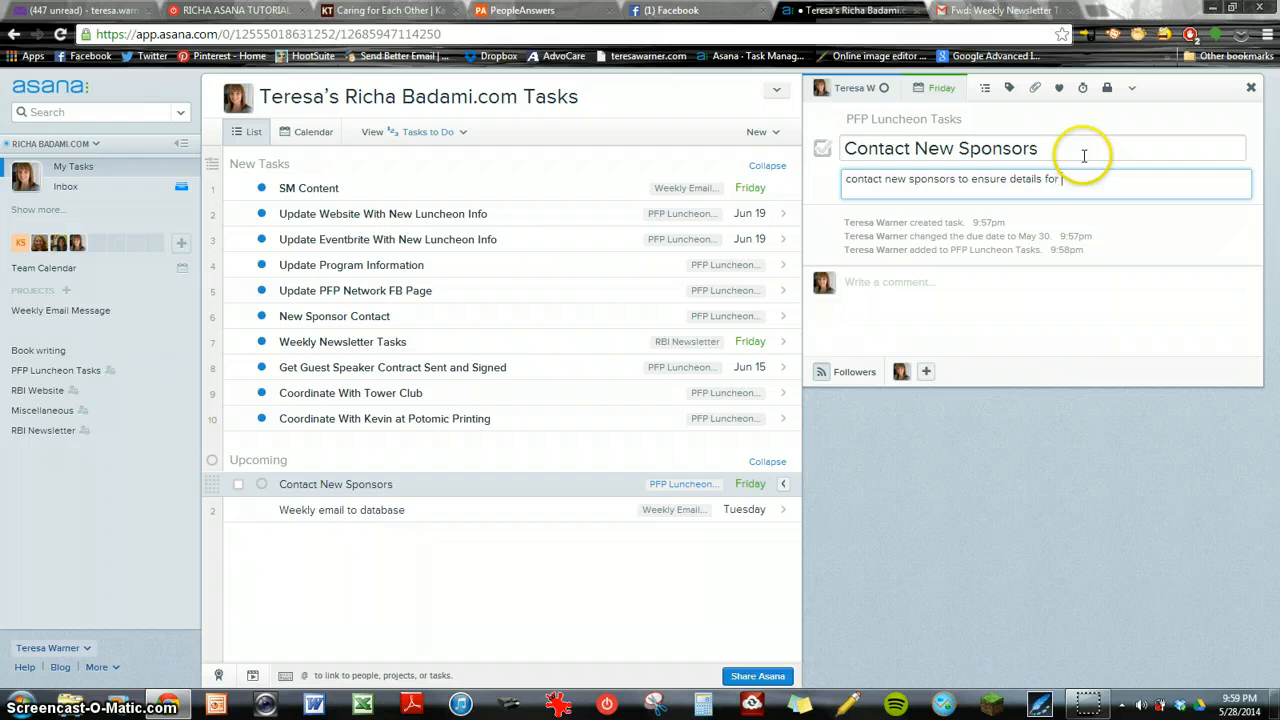
key("BackSpace")
key("BackSpace")
key("BackSpace")
key("BackSpace")
key("BackSpace")
key("BackSpace")
key("BackSpace")
key("BackSpace")
key("BackSpace")
key("BackSpace")
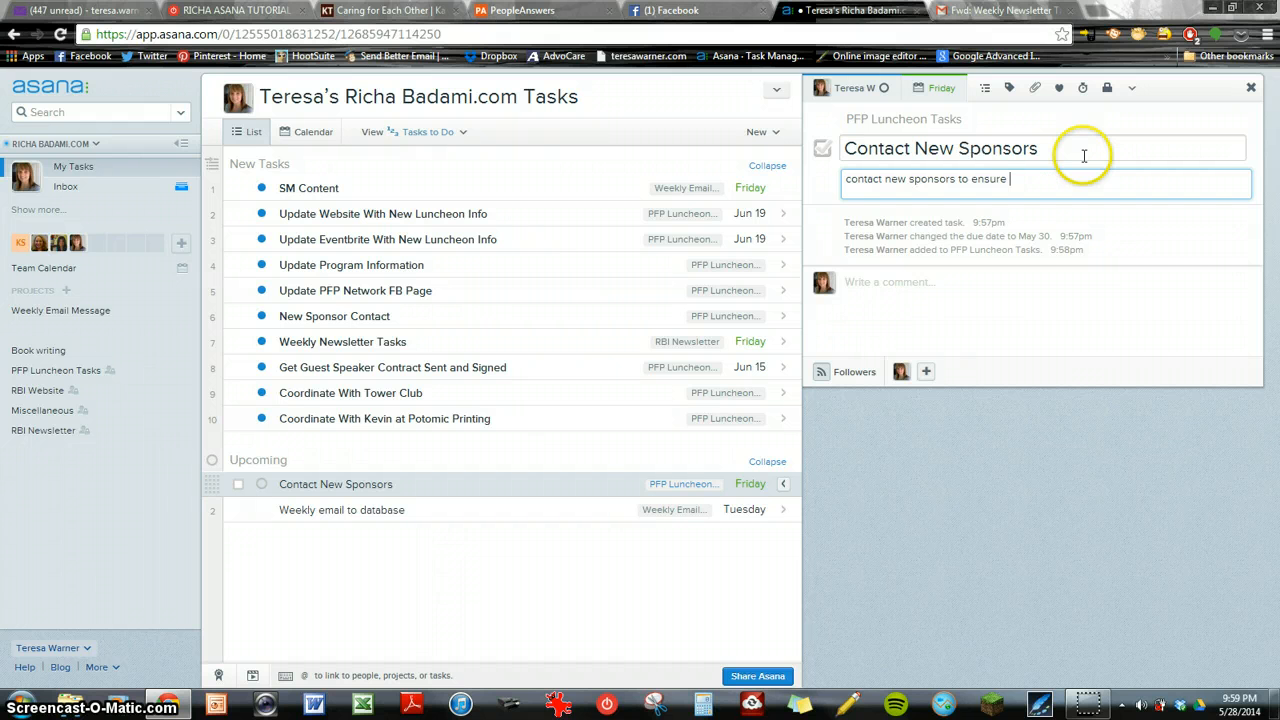
type("company details are correct fo")
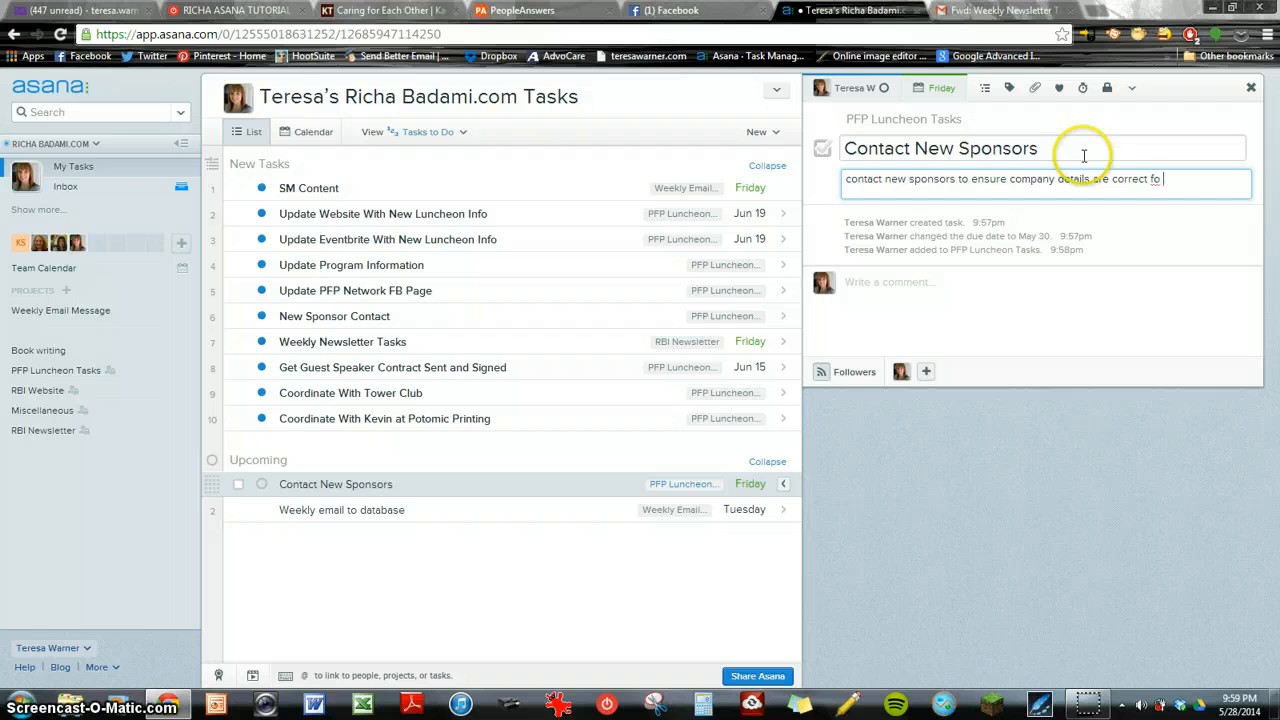
type("r the lunche")
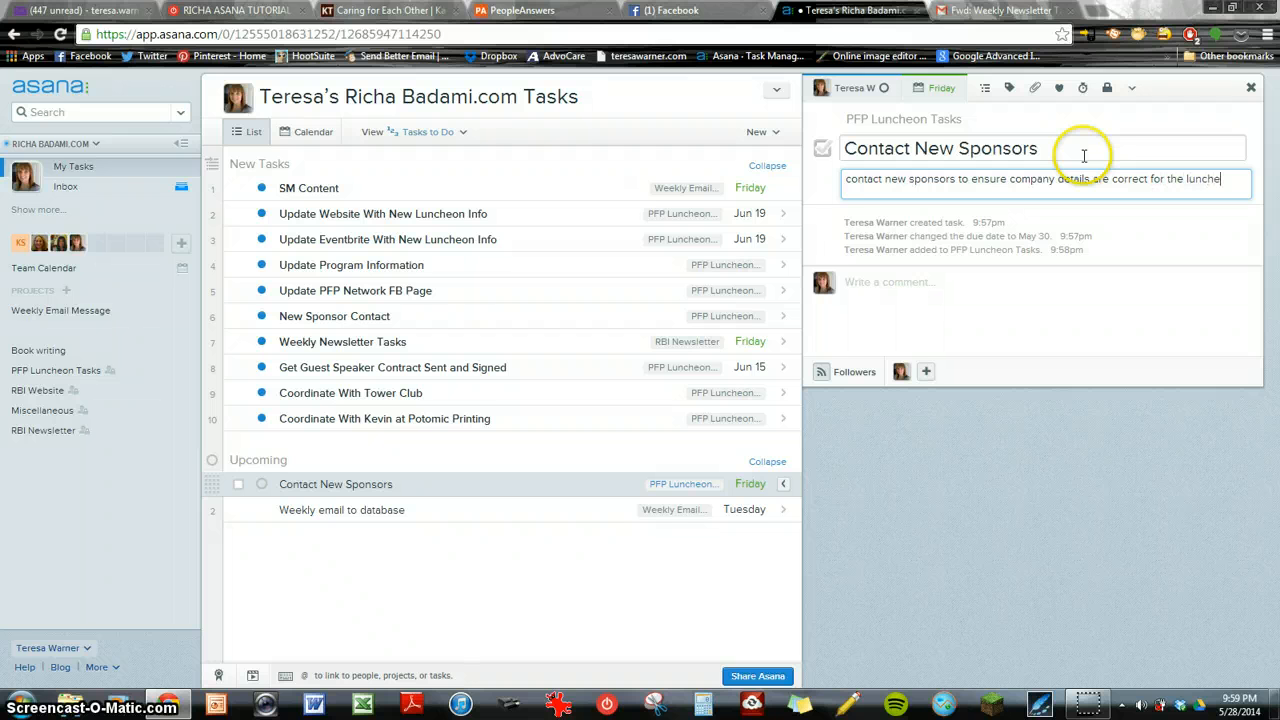
type("on prog")
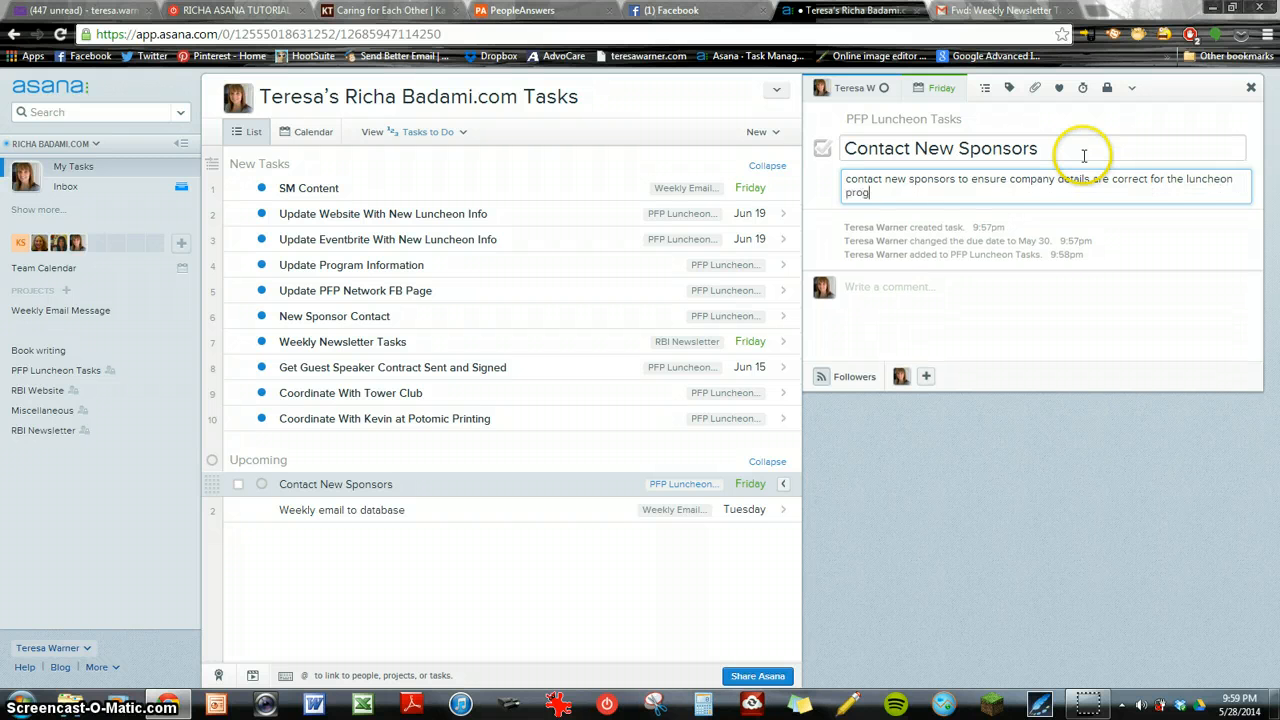
type("ram.")
left_click(1120, 236)
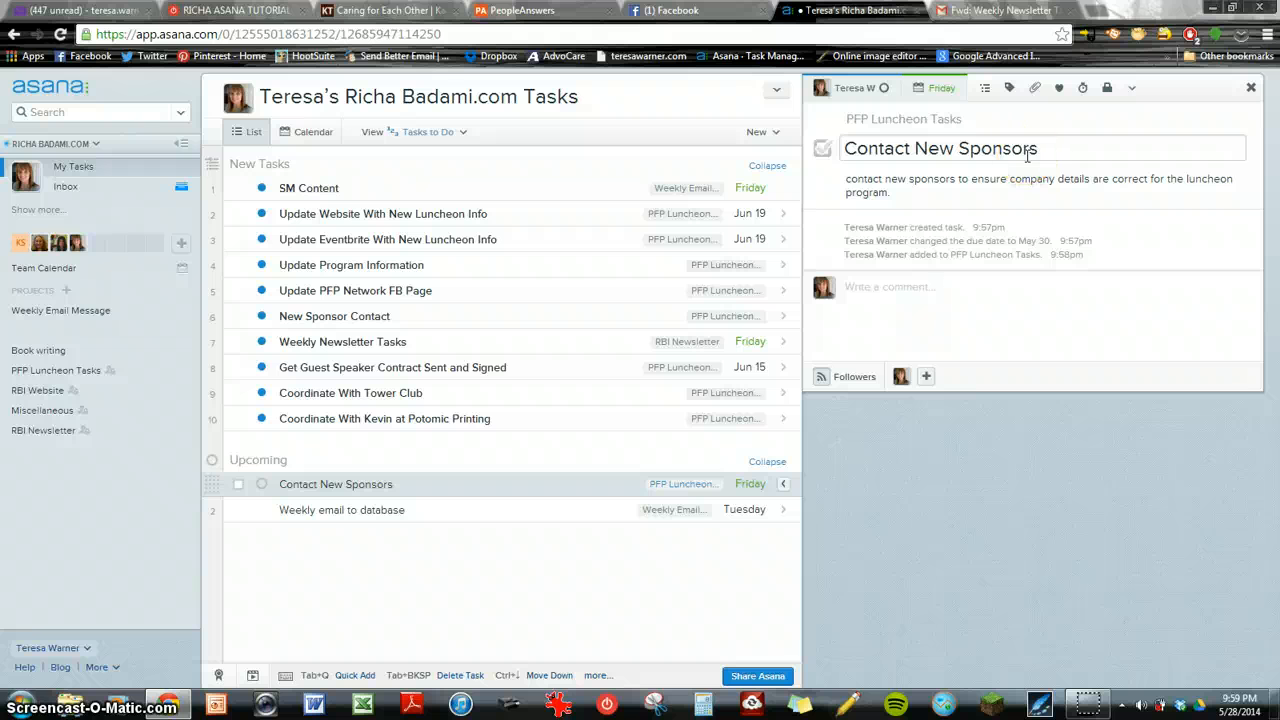
Add a subtask to "Contact New Sponsors" to make sure logos are the correct size for the printing contact.
left_click(987, 92)
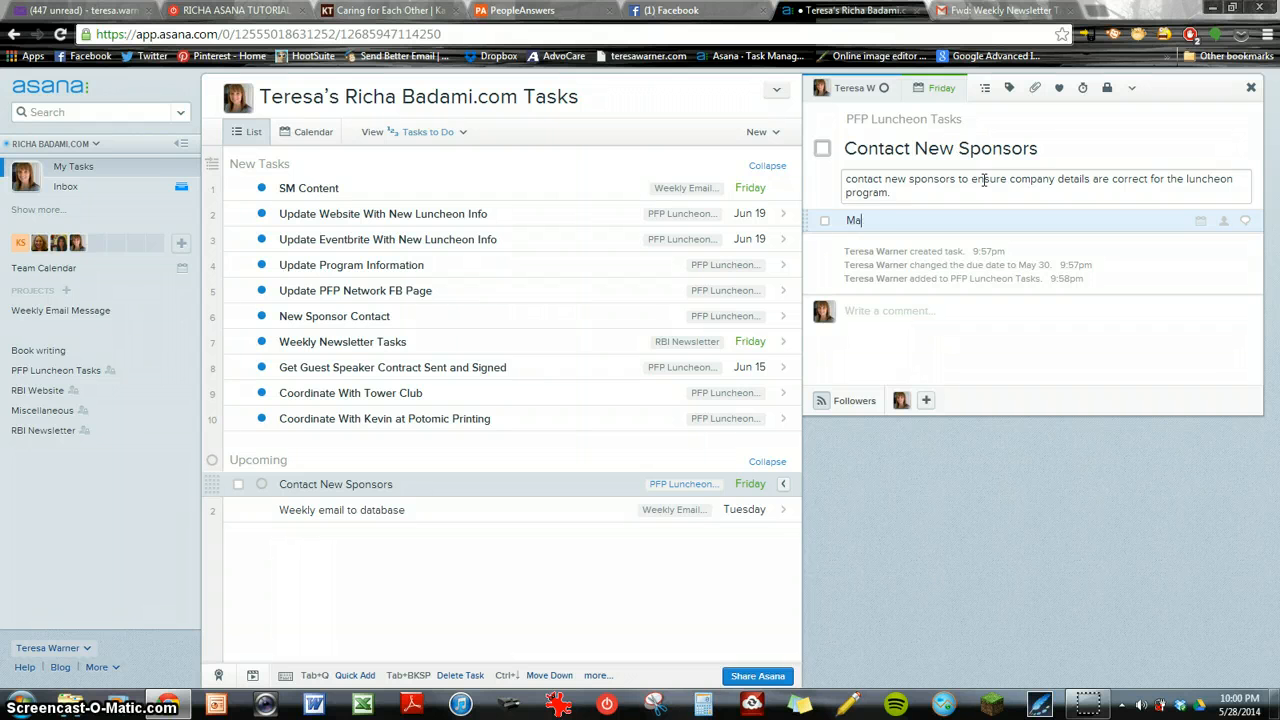
type("sure logos are t")
type("he correct size for Kev")
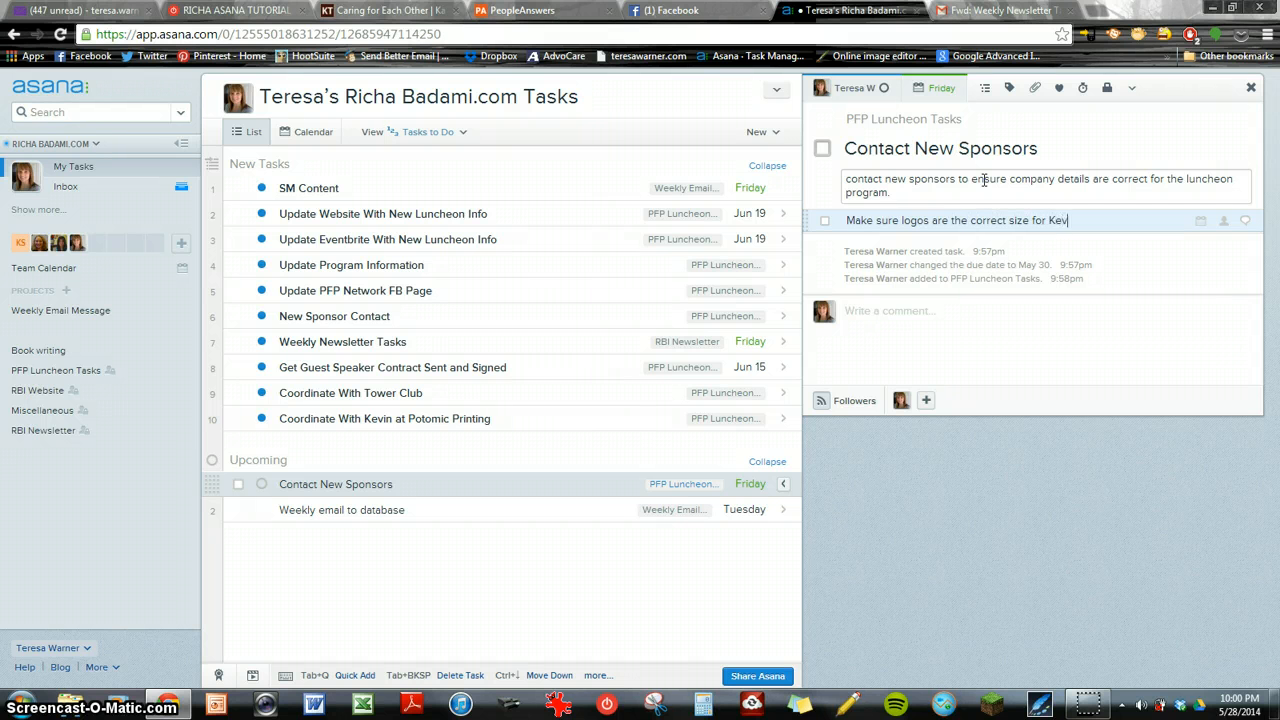
type("in")
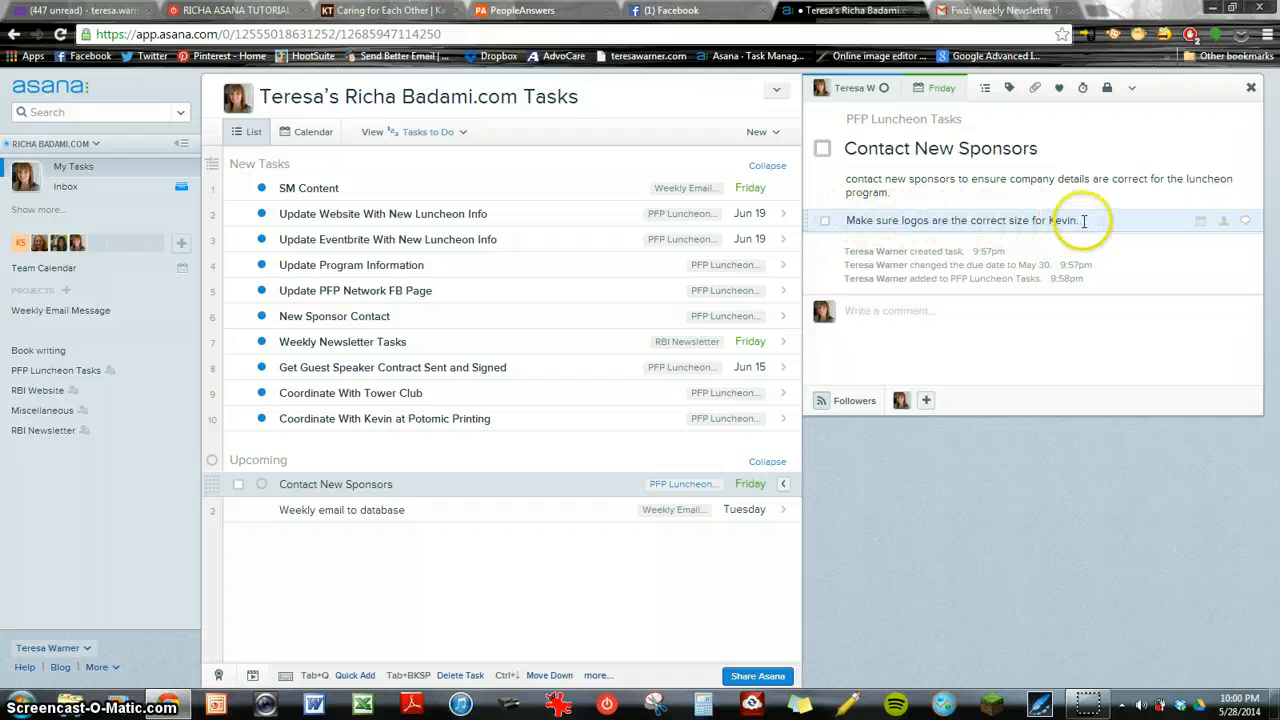
type(".")
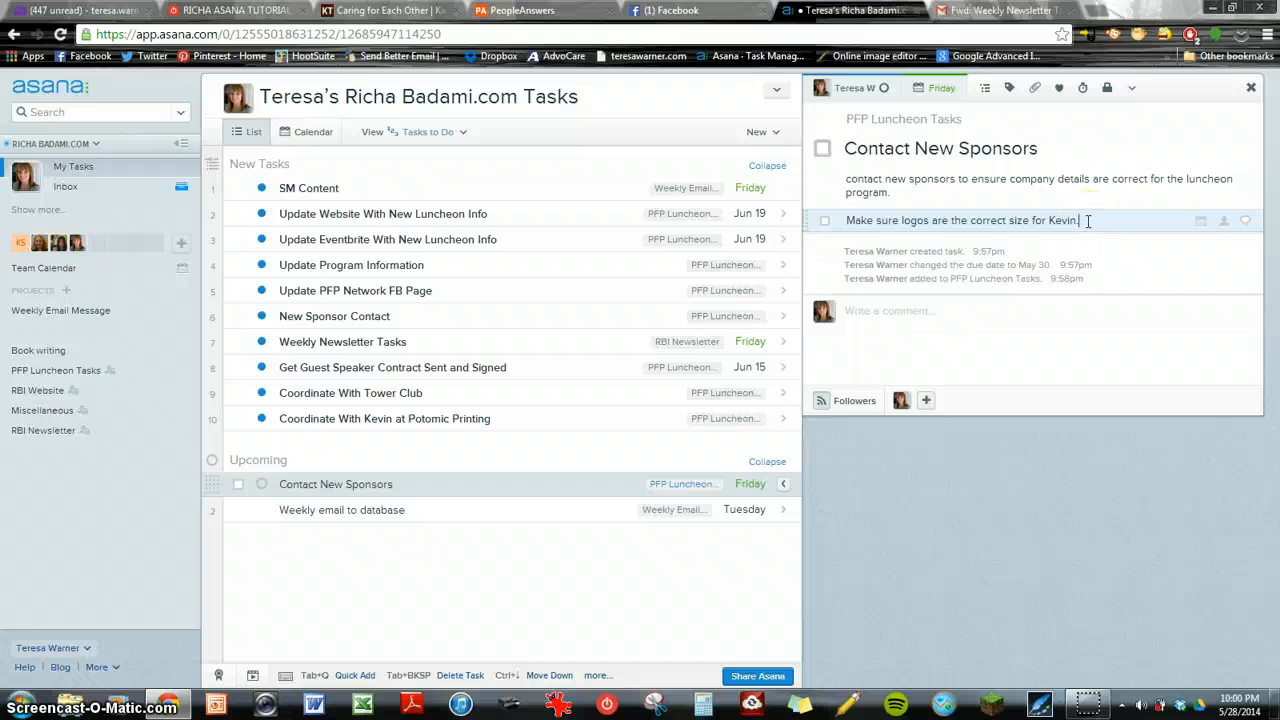
Set the logo-size subtask's due date to May 29, 2014 and assign it to a teammate.
left_click(1201, 224)
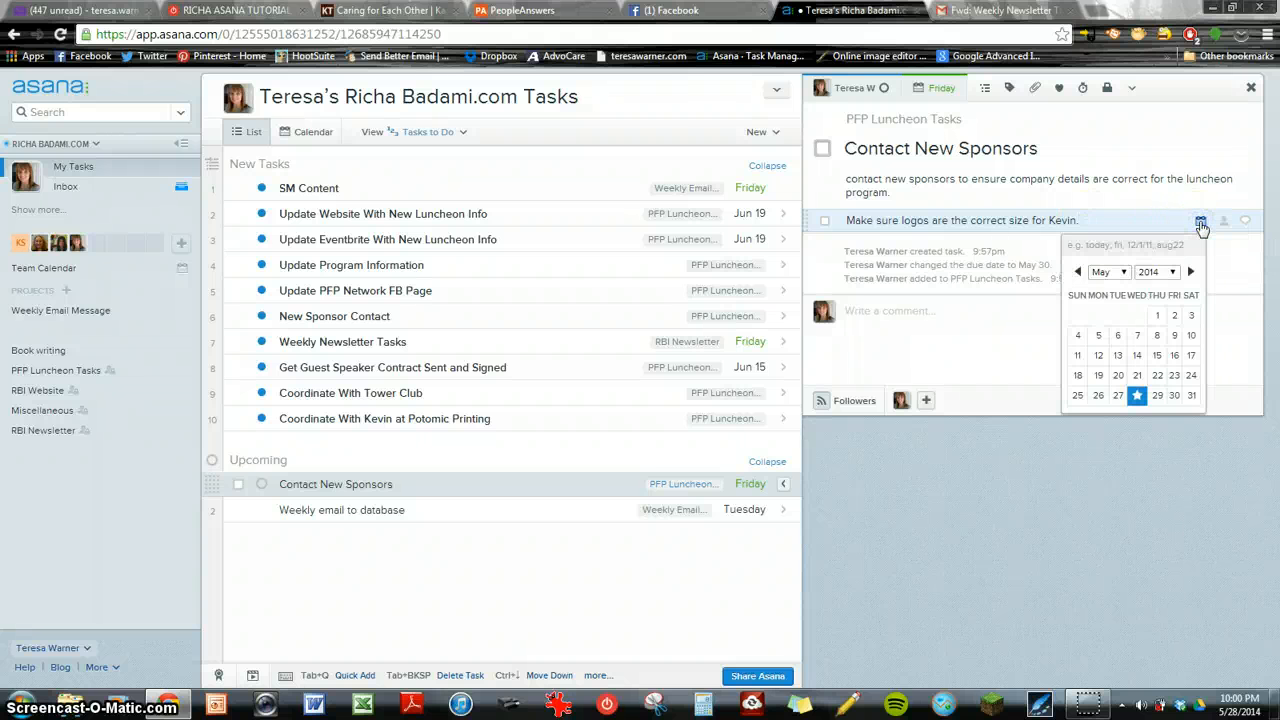
left_click(1157, 396)
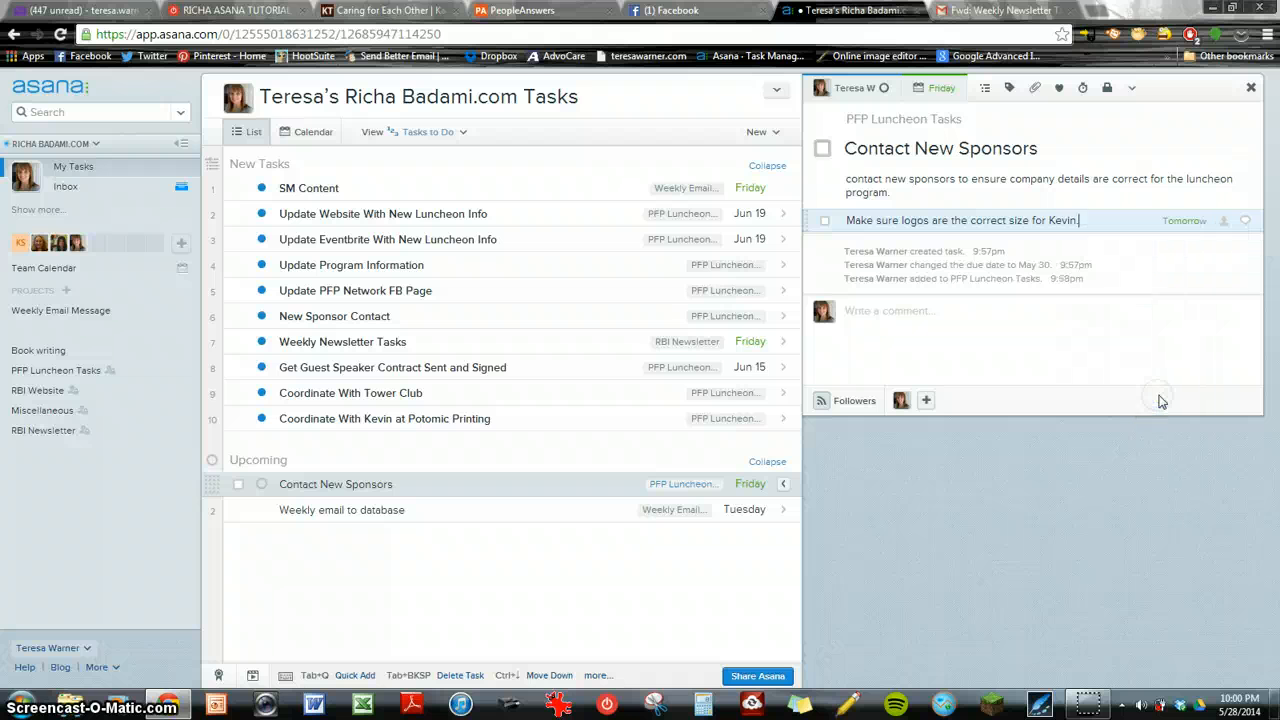
left_click(1224, 222)
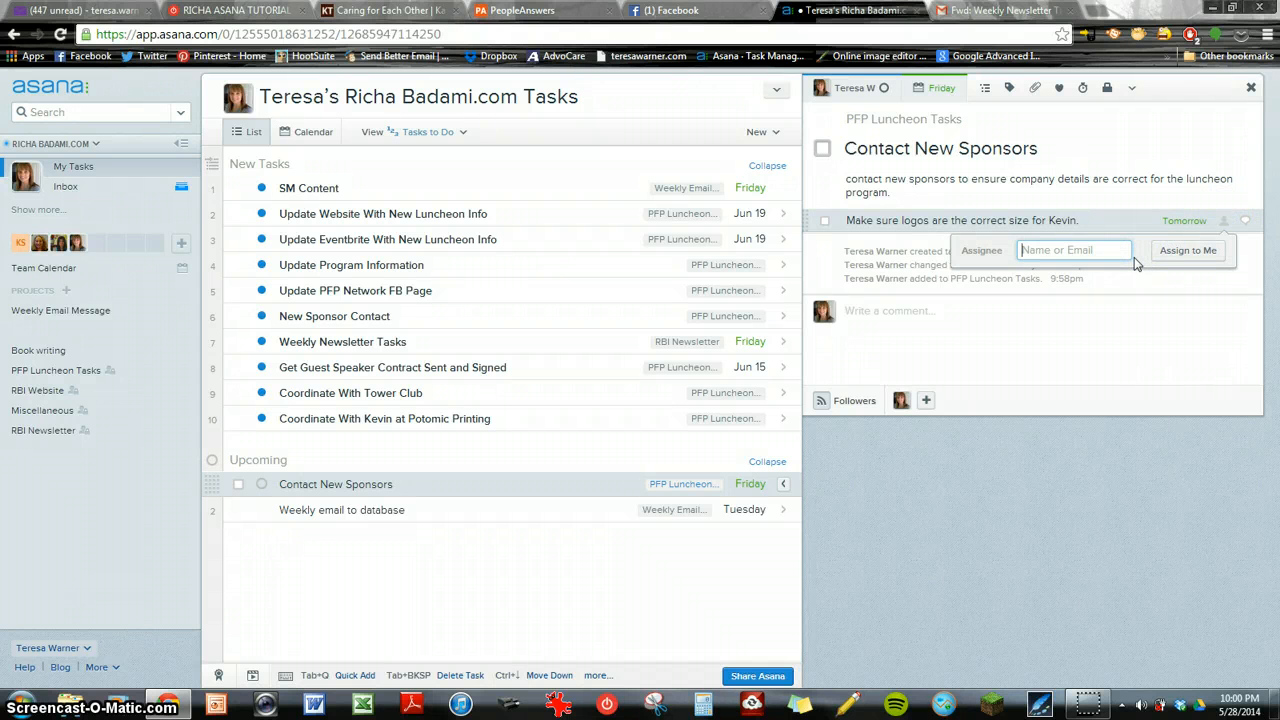
type("Ri")
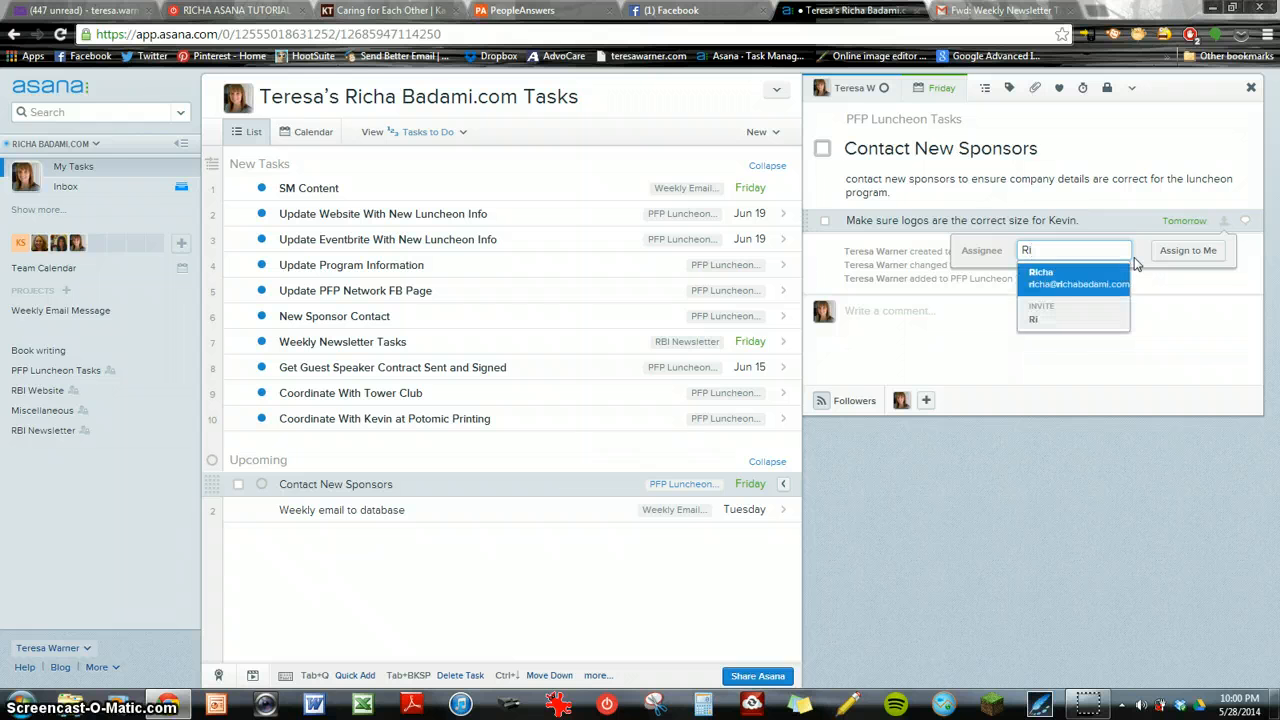
left_click(1100, 288)
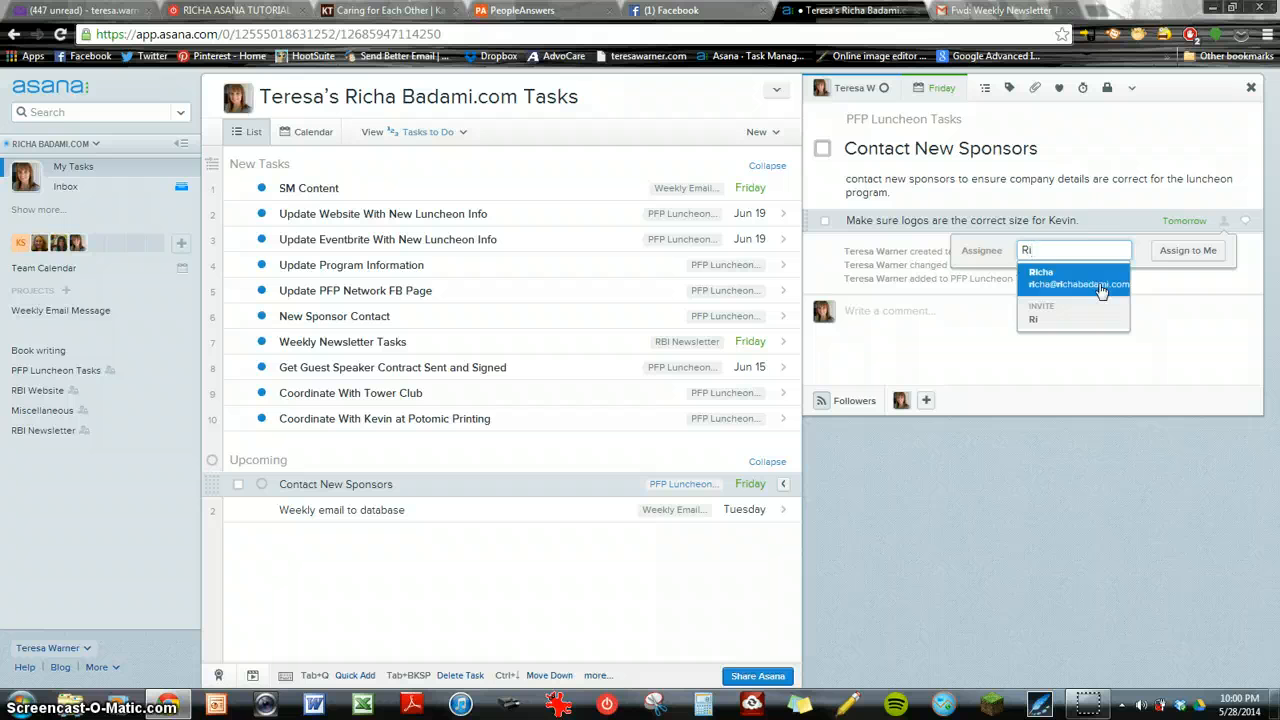
left_click(1100, 289)
left_click(1192, 275)
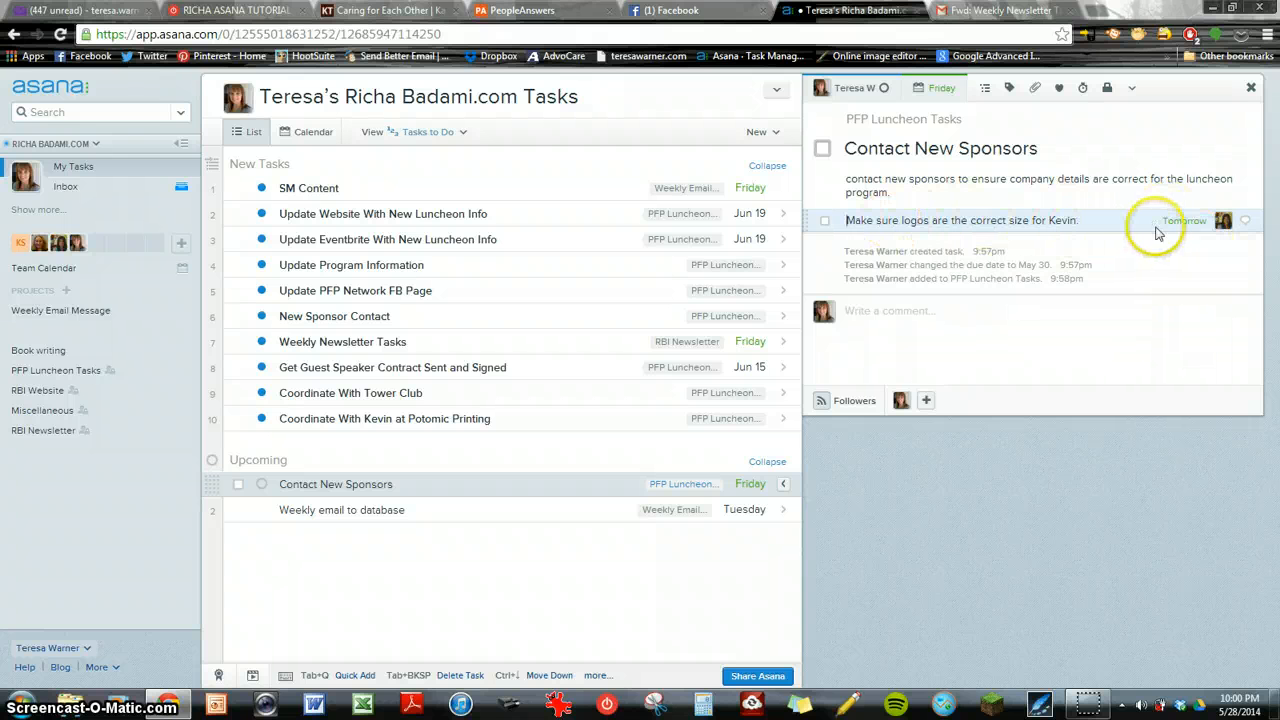
Post a comment mentioning the subtask's assignee: "could you please help me out with this task. I won't be able to get to it in time.".
left_click(1032, 309)
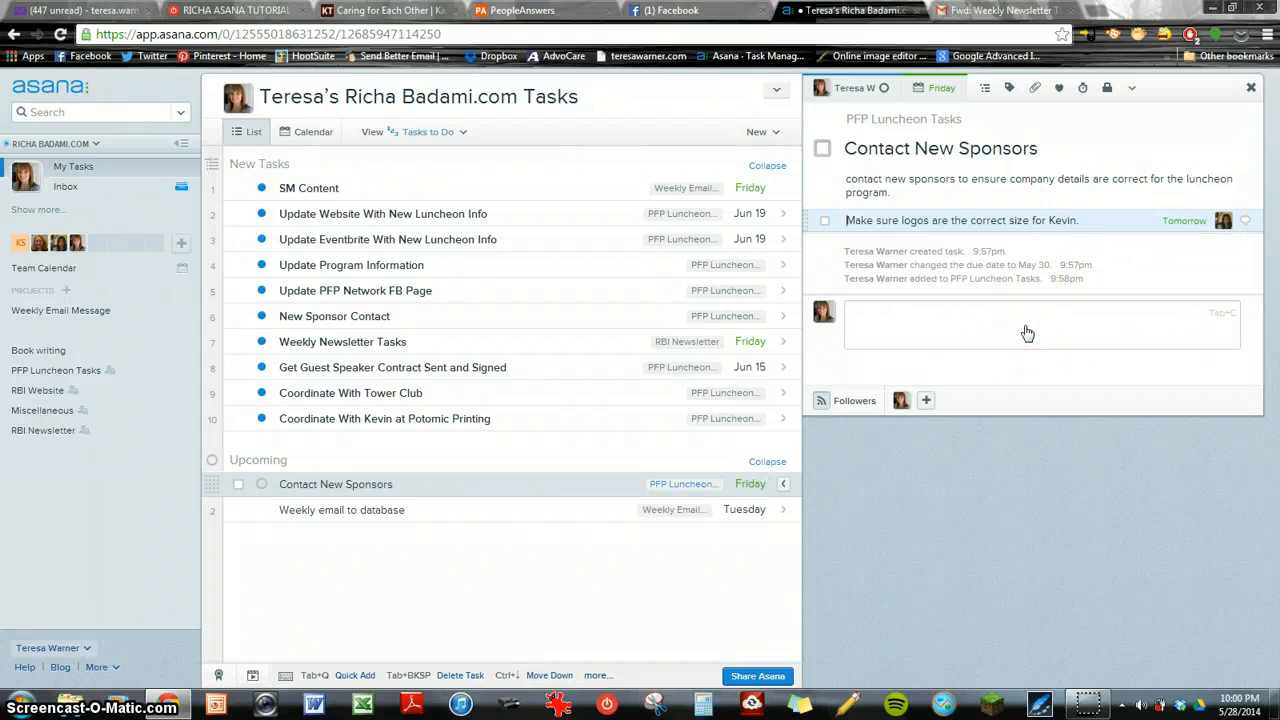
left_click(1004, 327)
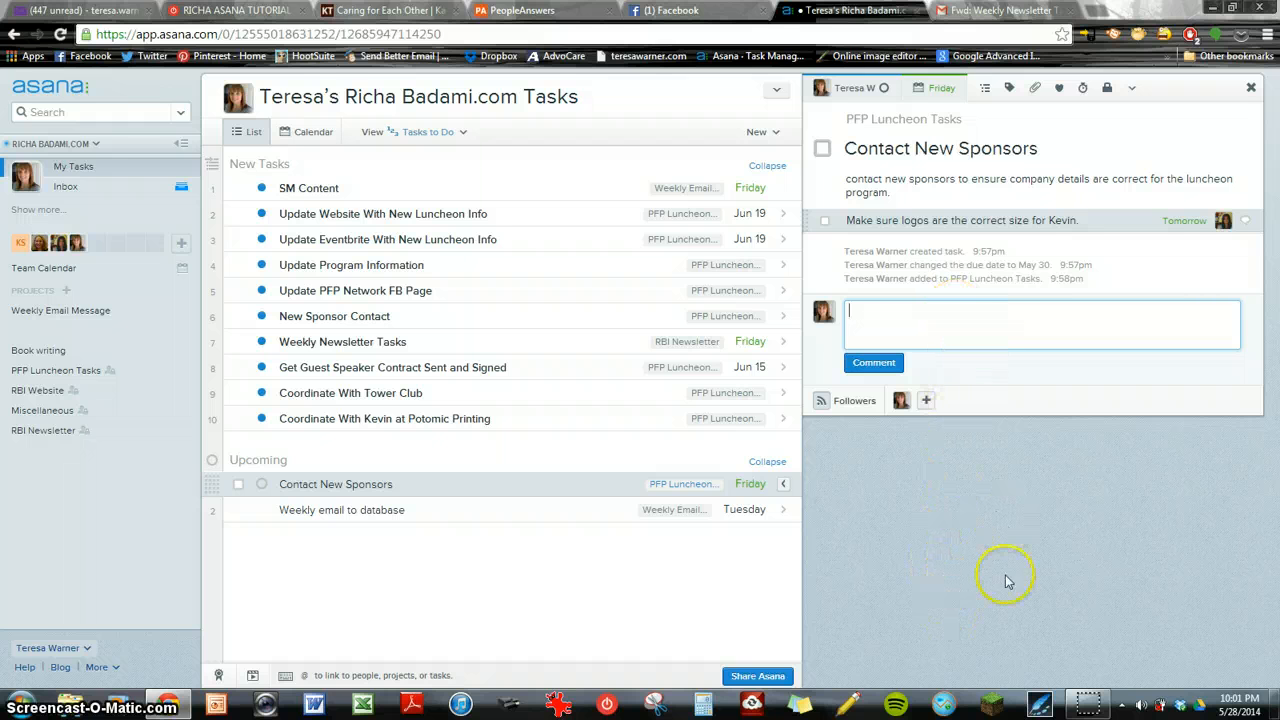
left_click(962, 317)
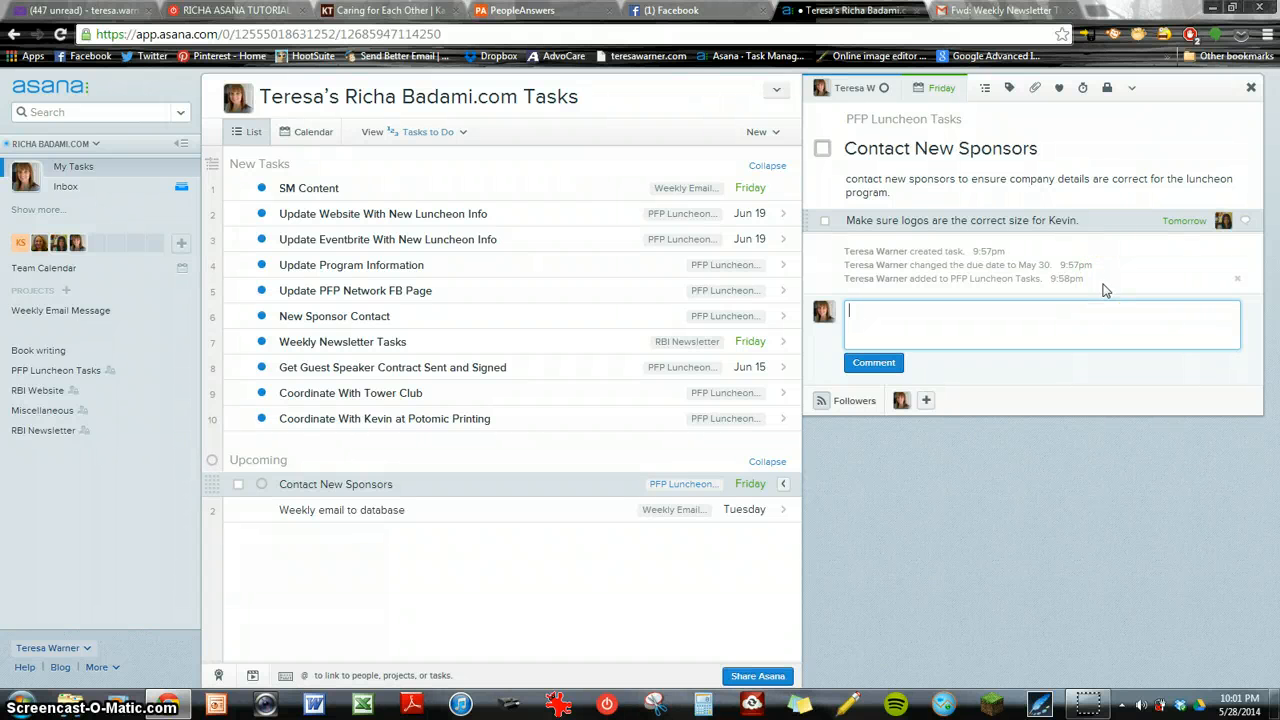
left_click(992, 310)
type("@Richa")
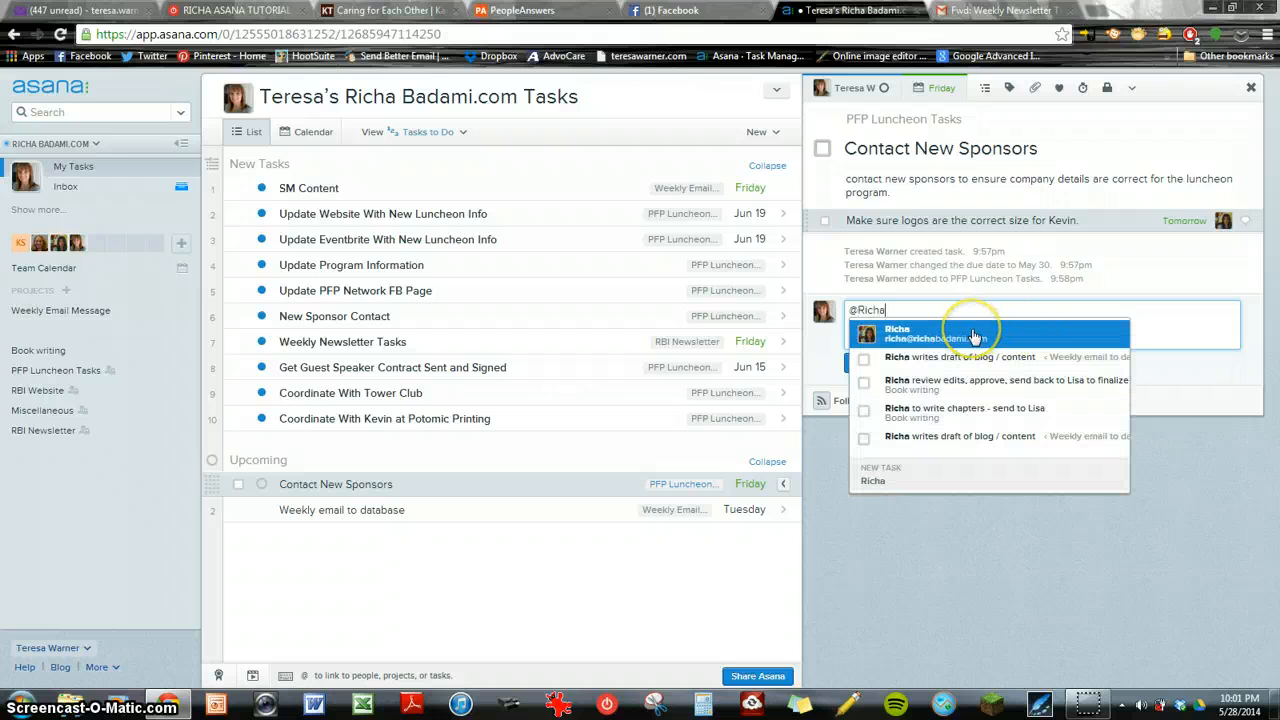
left_click(975, 336)
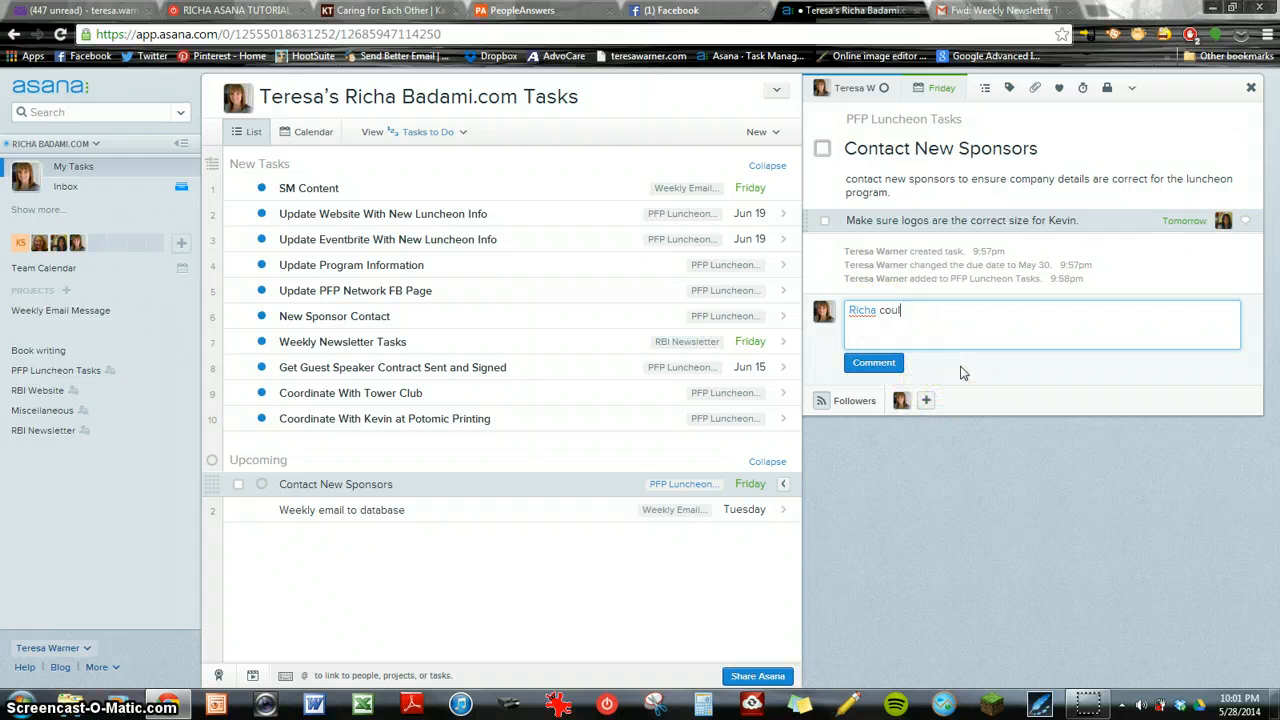
type("yo")
type("ith this tas")
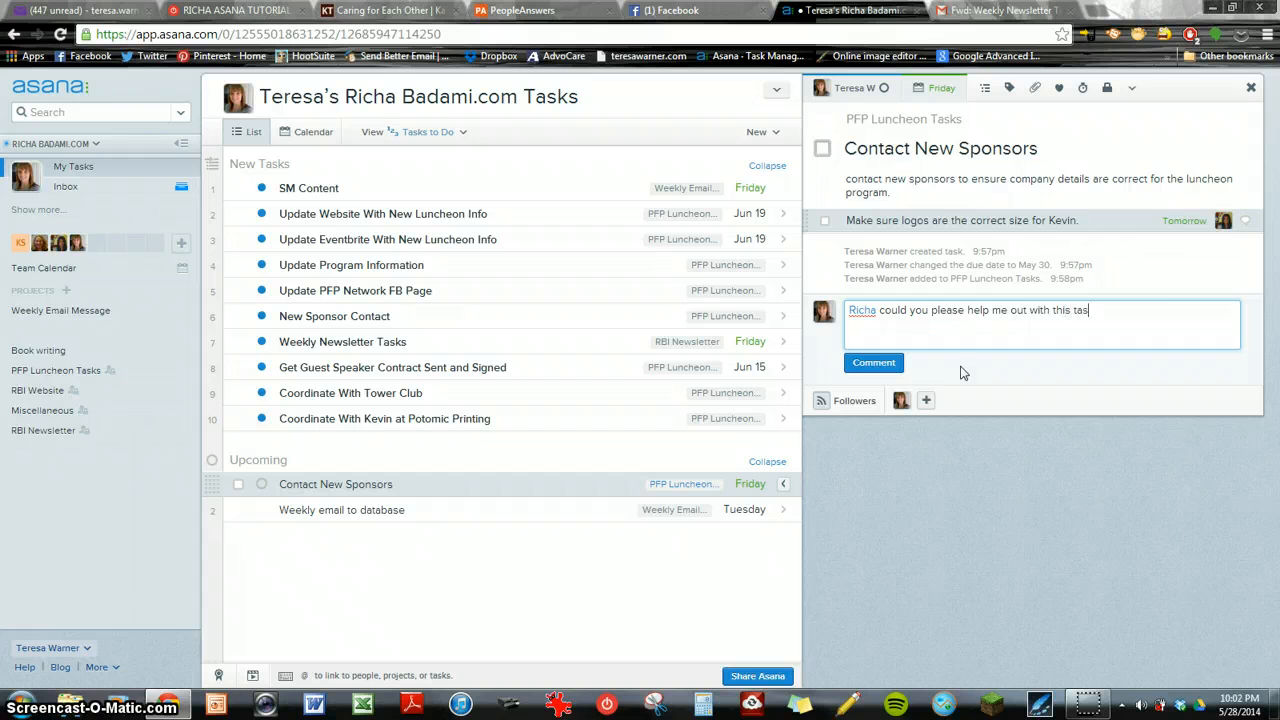
type(" I won't be able to get to it in time.")
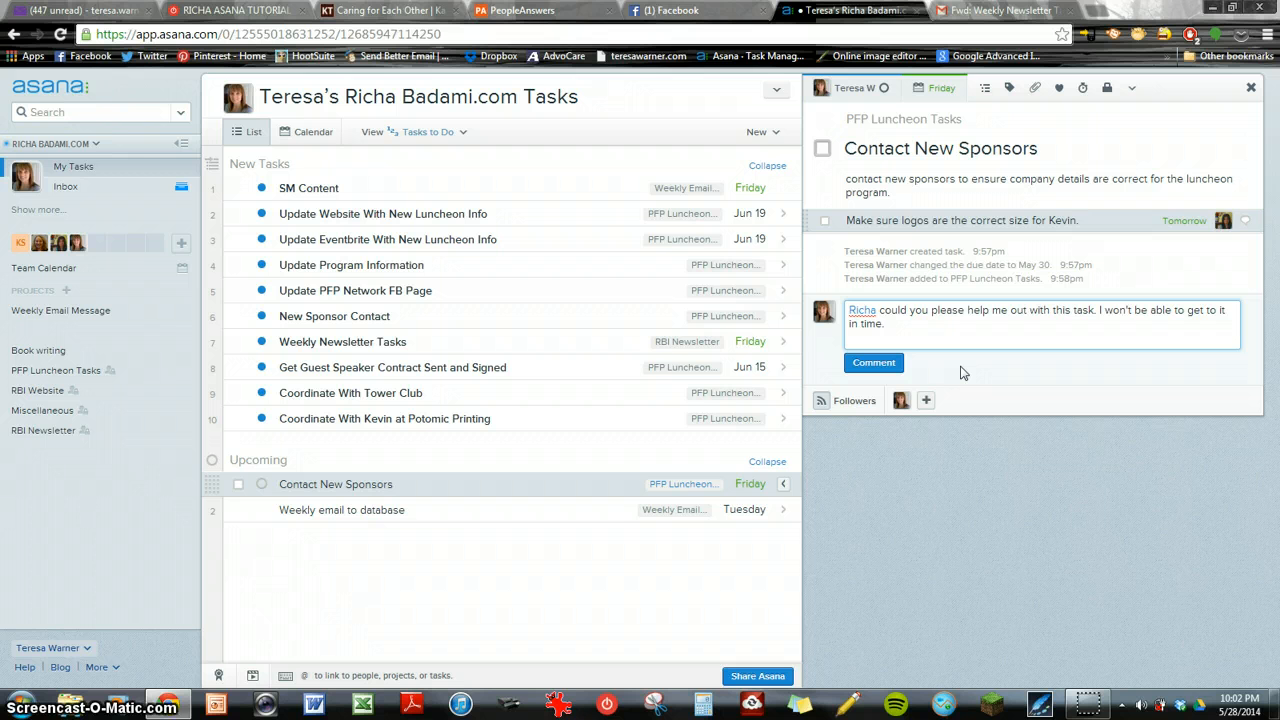
left_click(860, 364)
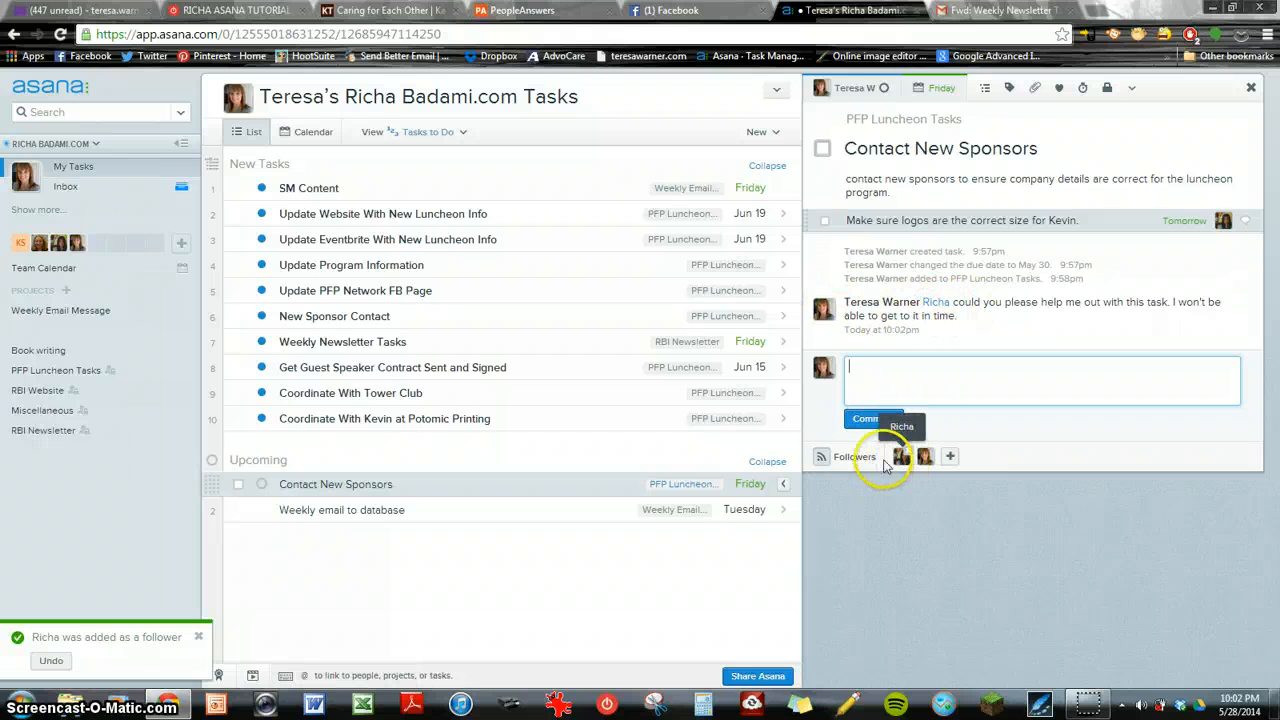
Add another teammate as a third follower of the "Contact New Sponsors" task.
left_click(950, 458)
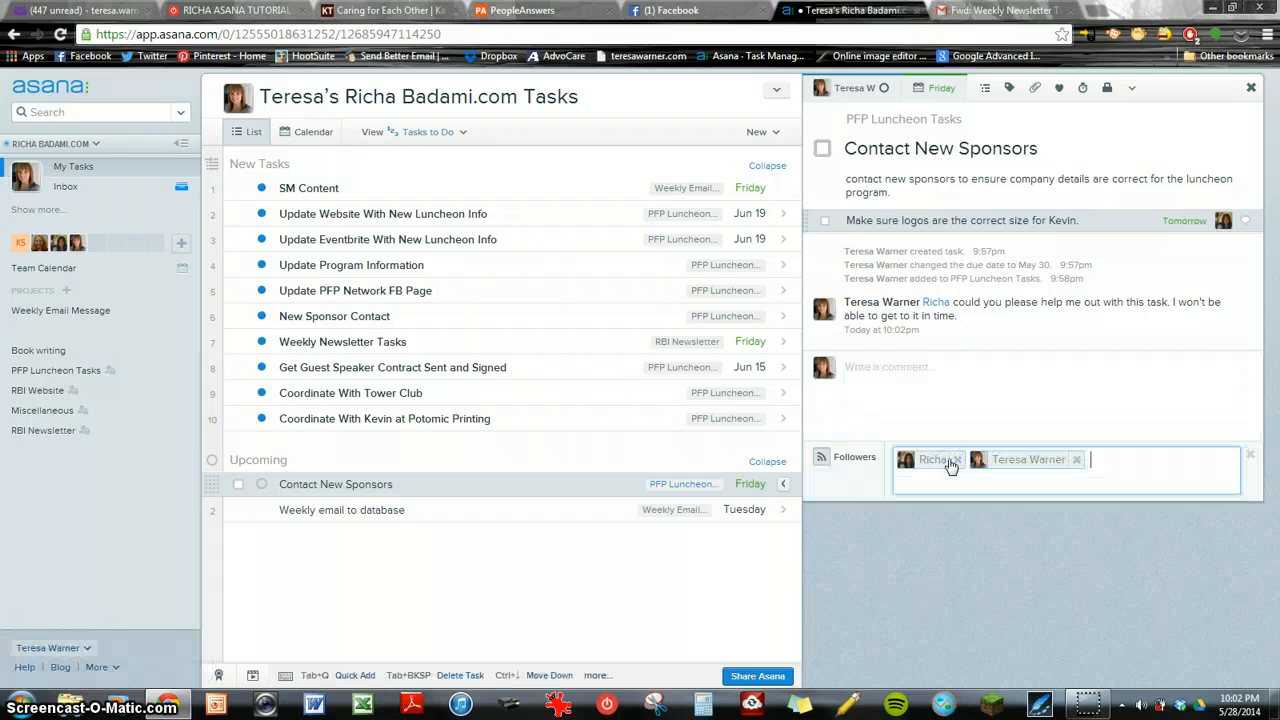
type("Lis")
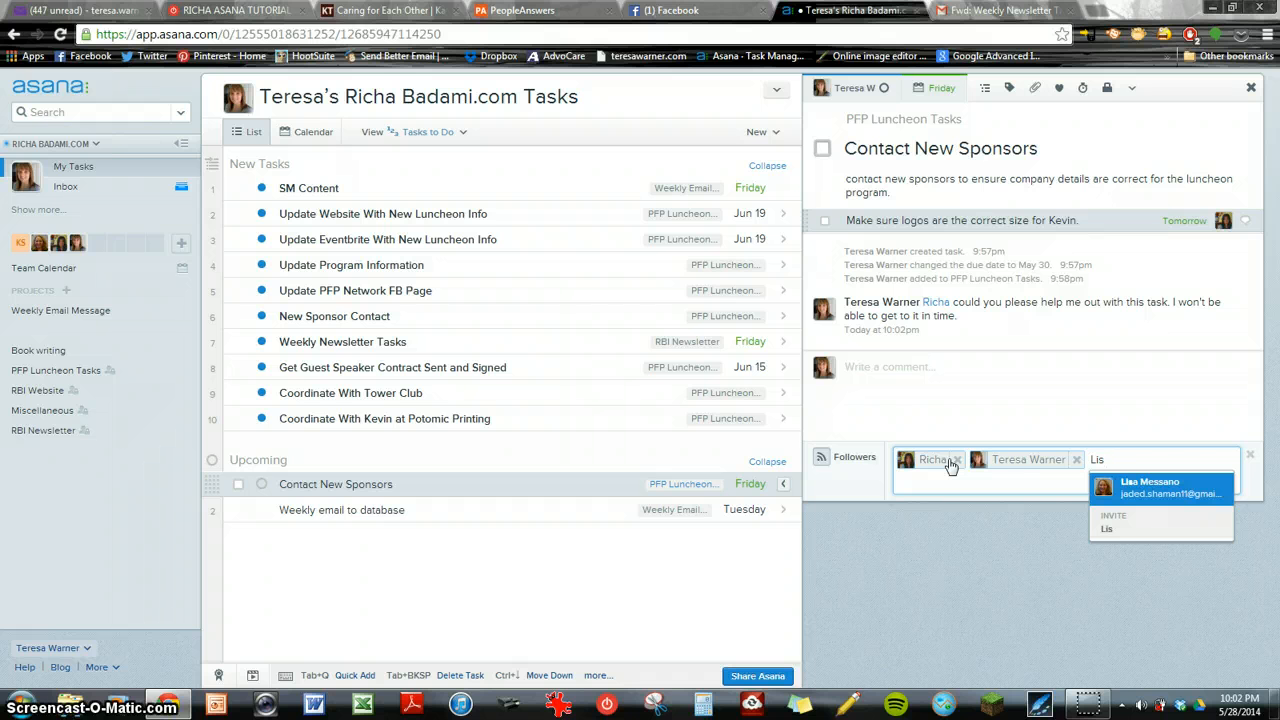
left_click(1146, 490)
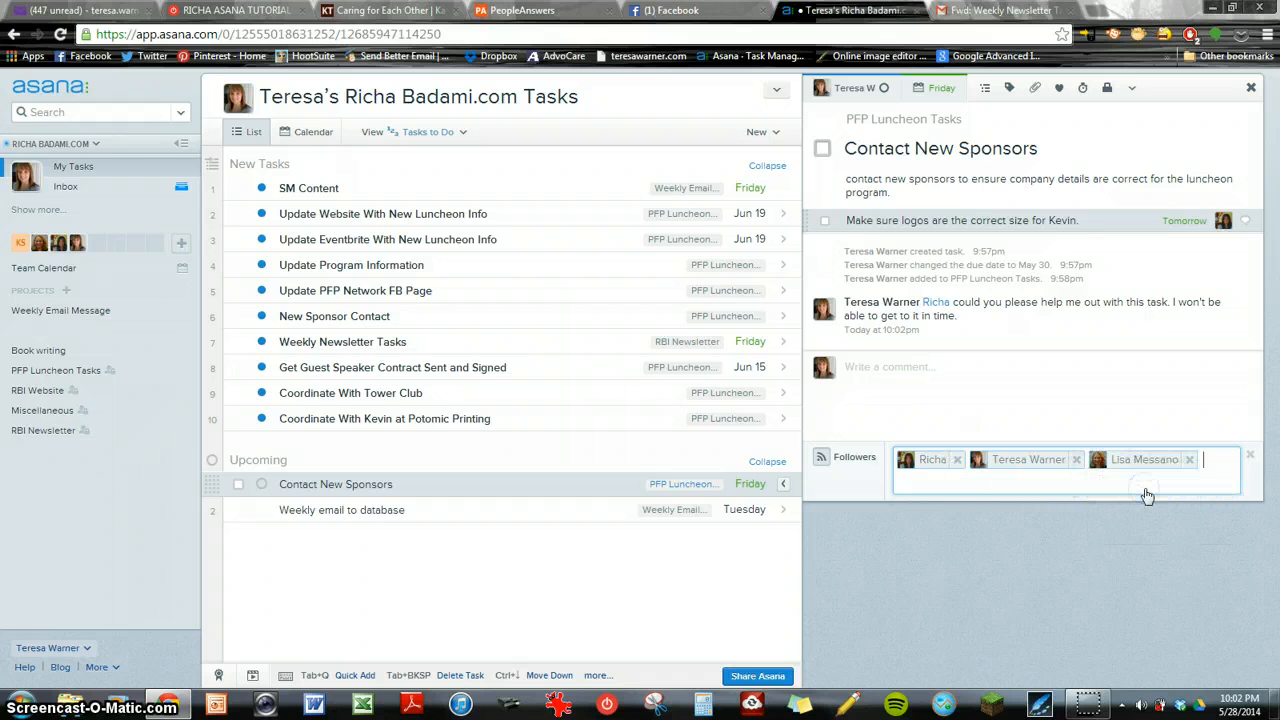
left_click(1138, 420)
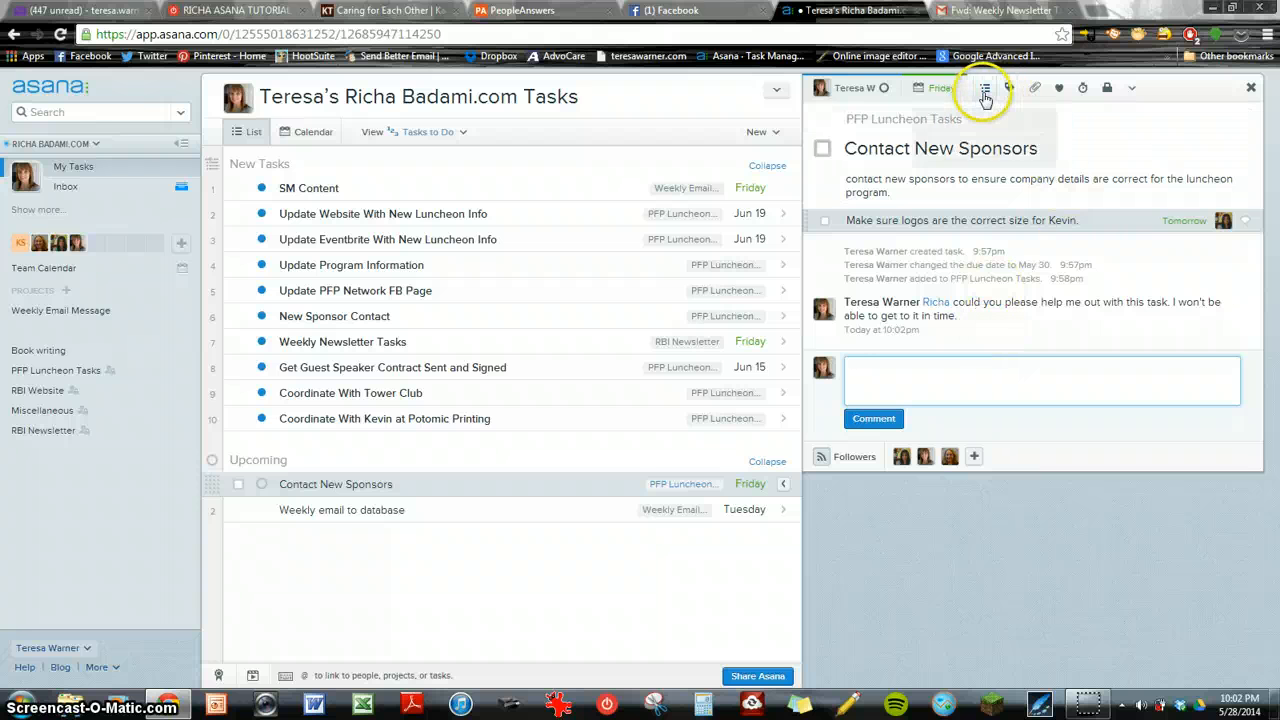
Attach the Meme #4 JPG image from the memes folder in Dropbox to the "Contact New Sponsors" task.
left_click(1036, 95)
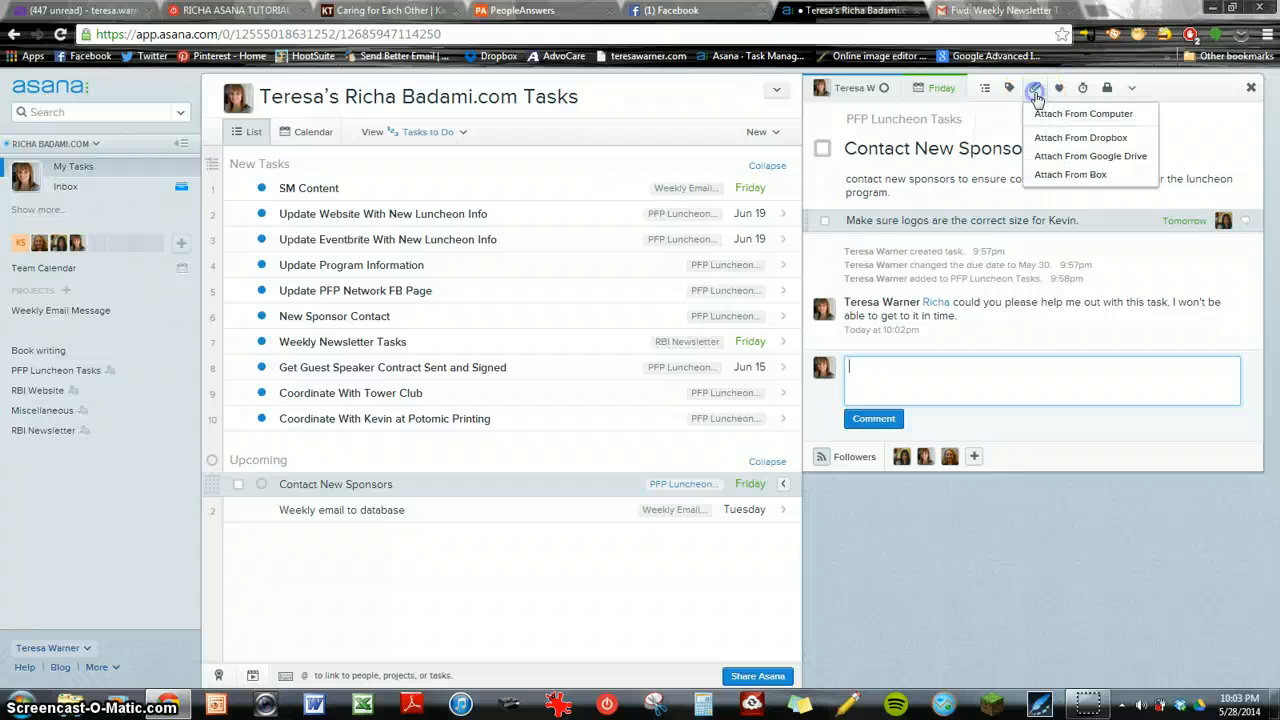
left_click(1044, 138)
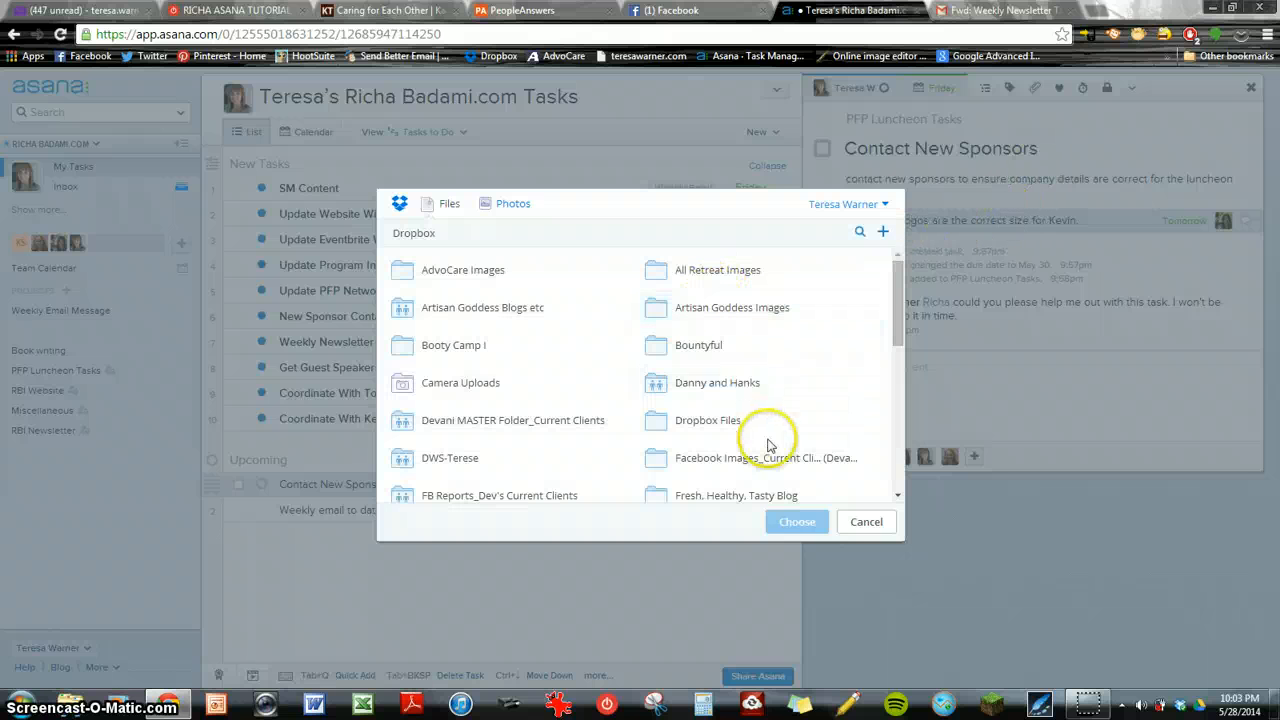
scroll(777, 367, "down", 3)
scroll(777, 367, "down", 4)
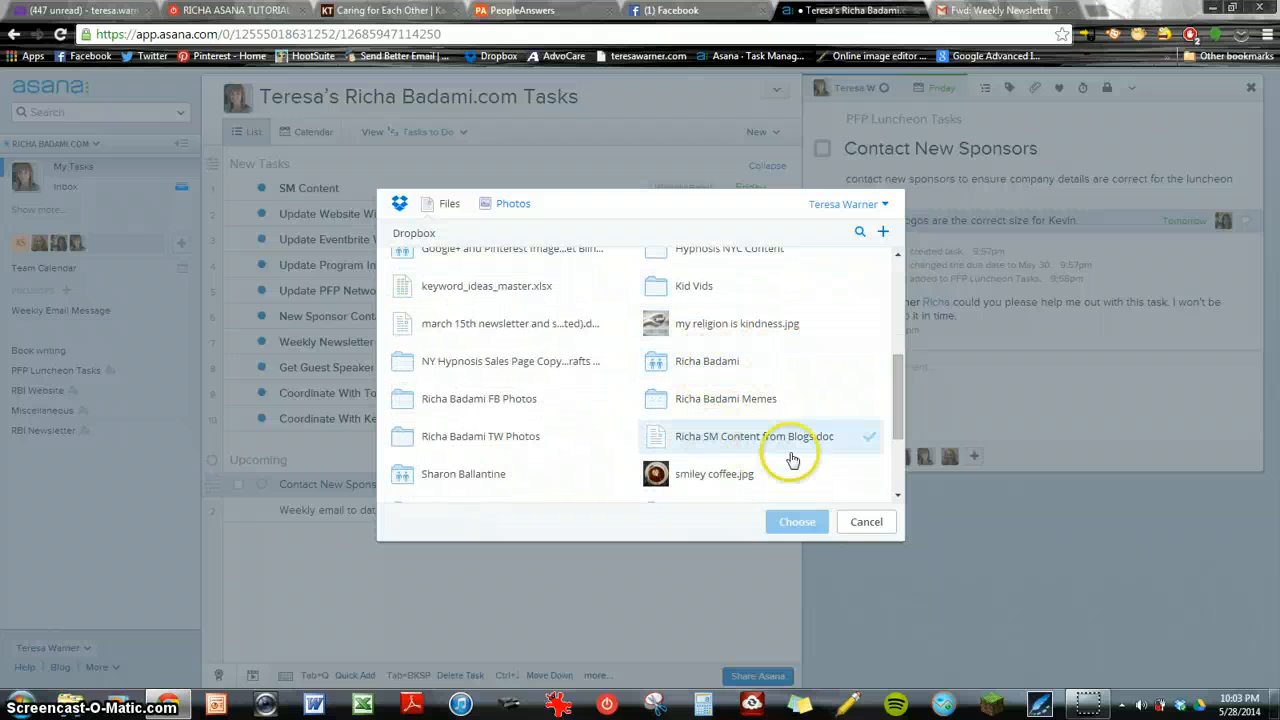
left_click(727, 402)
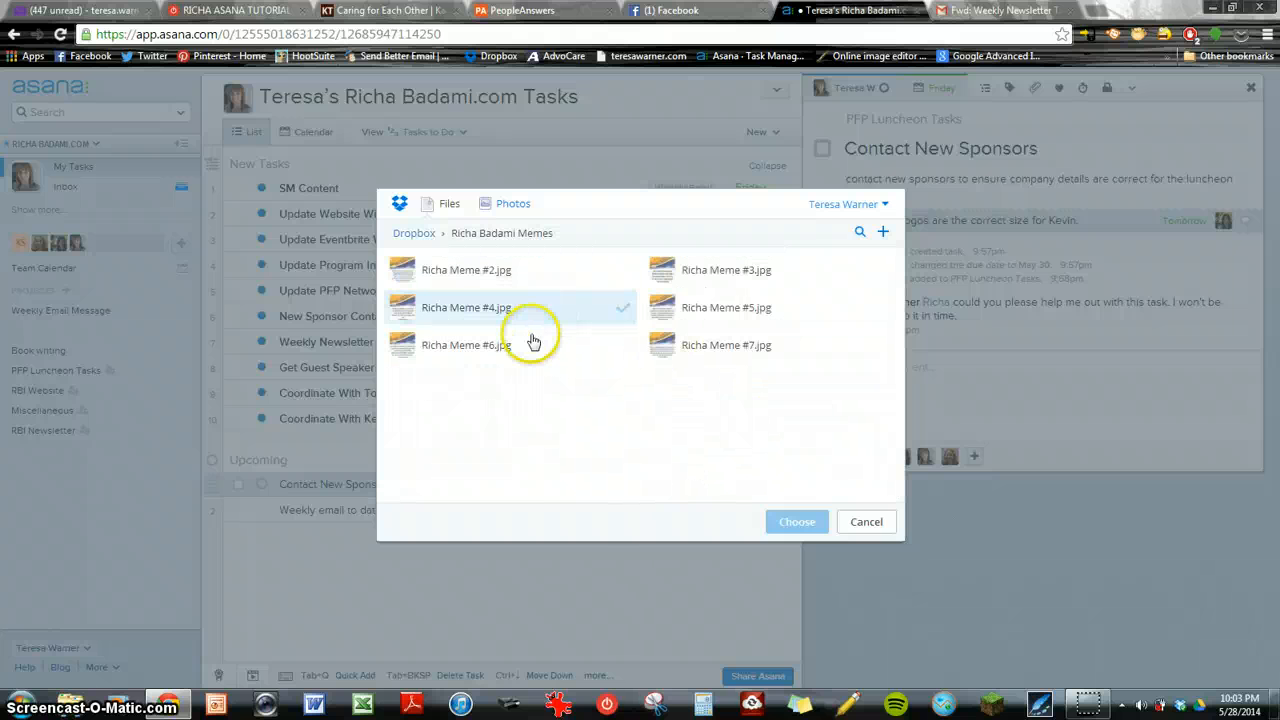
left_click(457, 307)
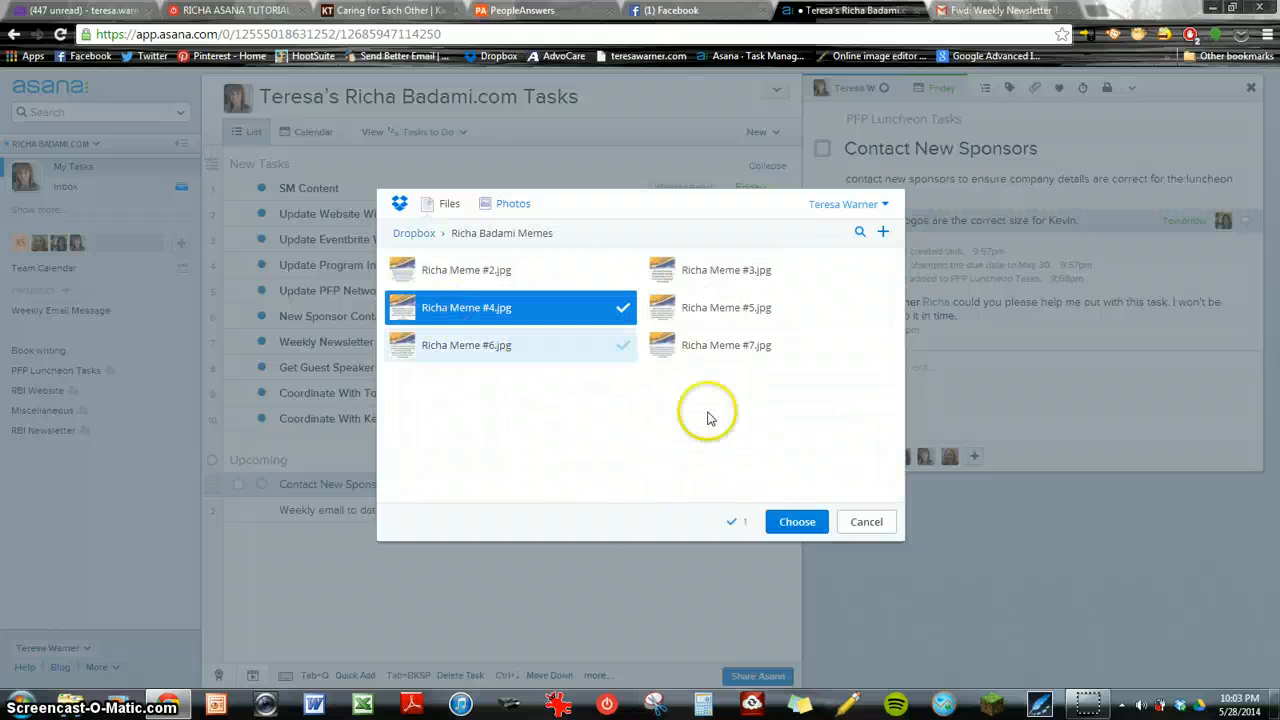
left_click(806, 522)
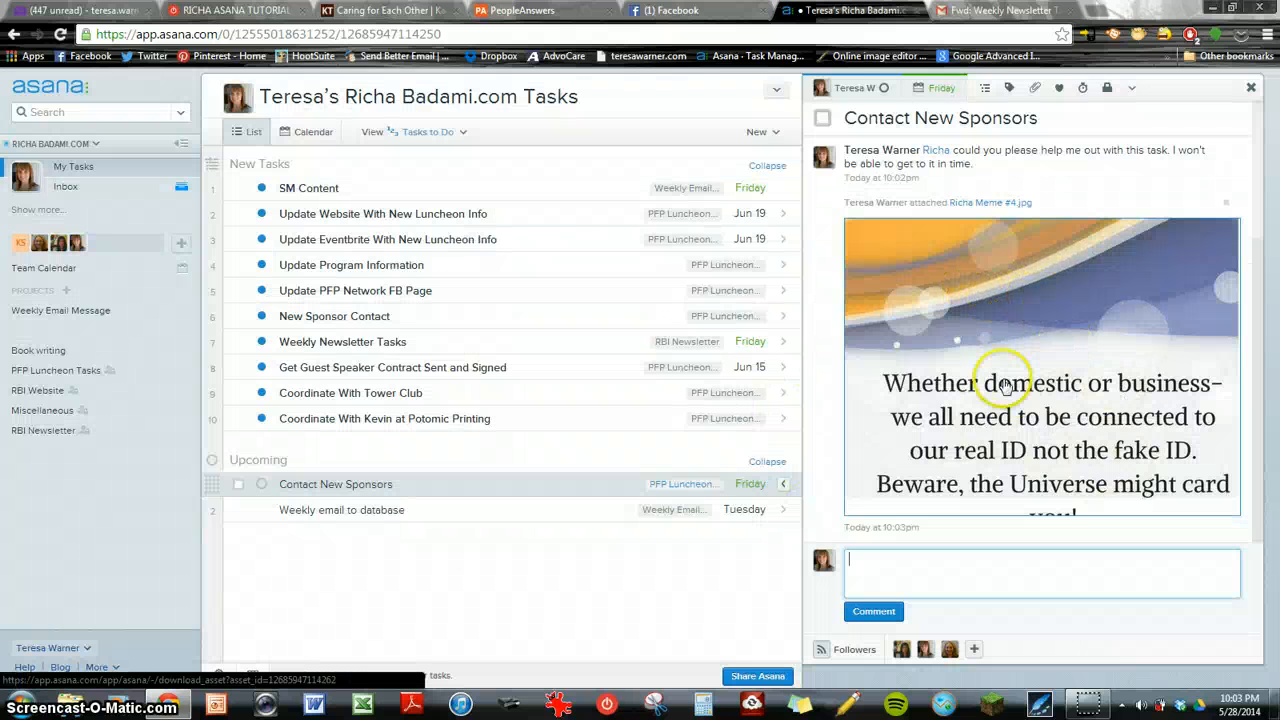
Review the attached meme image, its file link and the activity history in the "Contact New Sponsors" task details.
scroll(1073, 361, "up", 2)
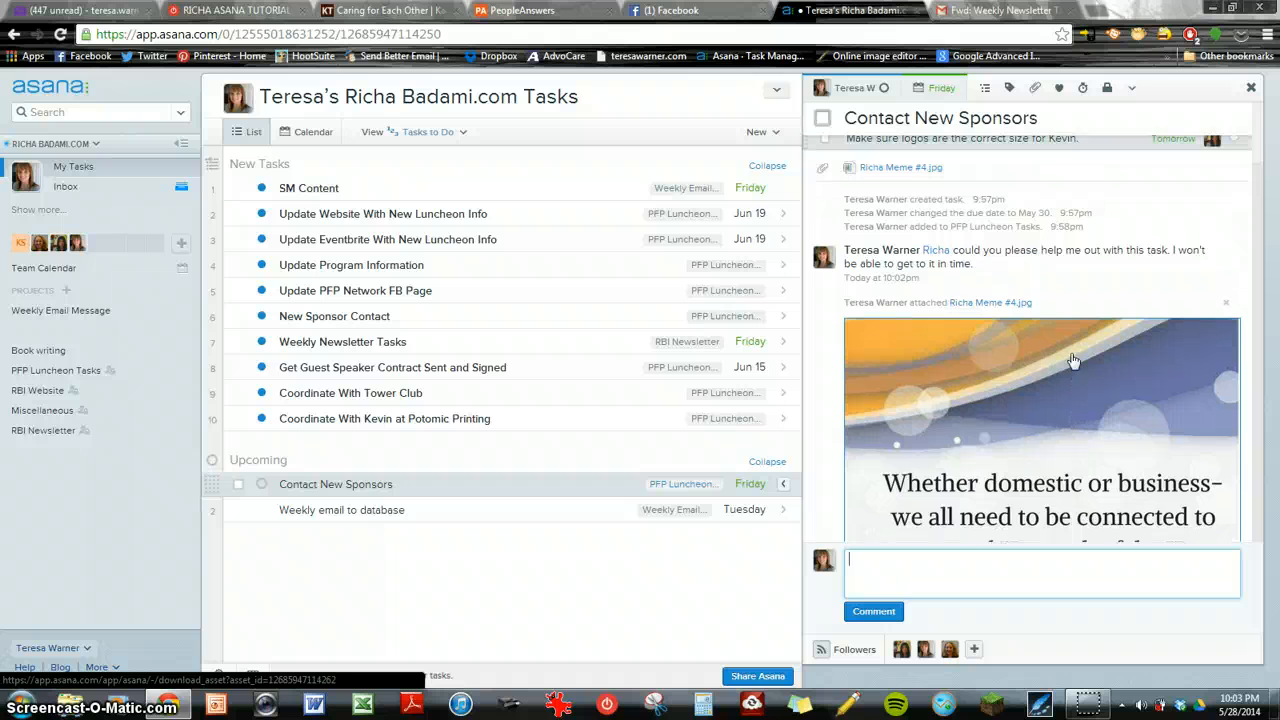
left_click(982, 324)
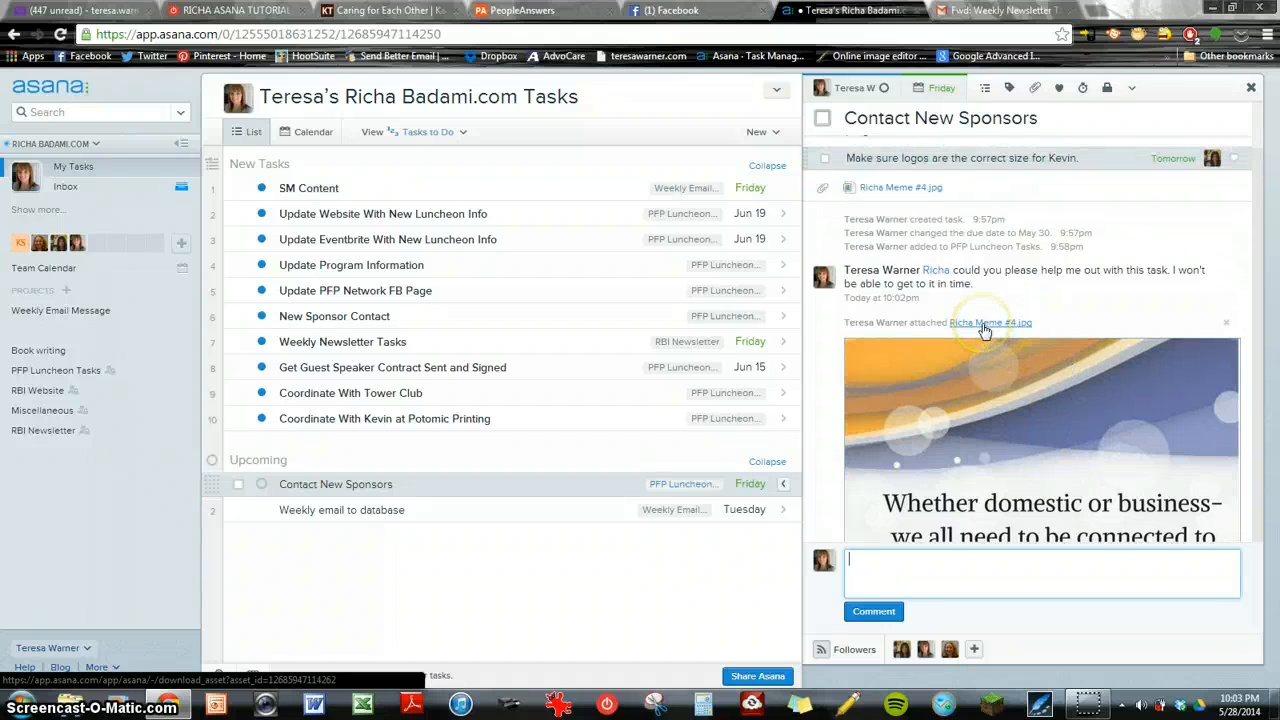
scroll(984, 330, "up", 1)
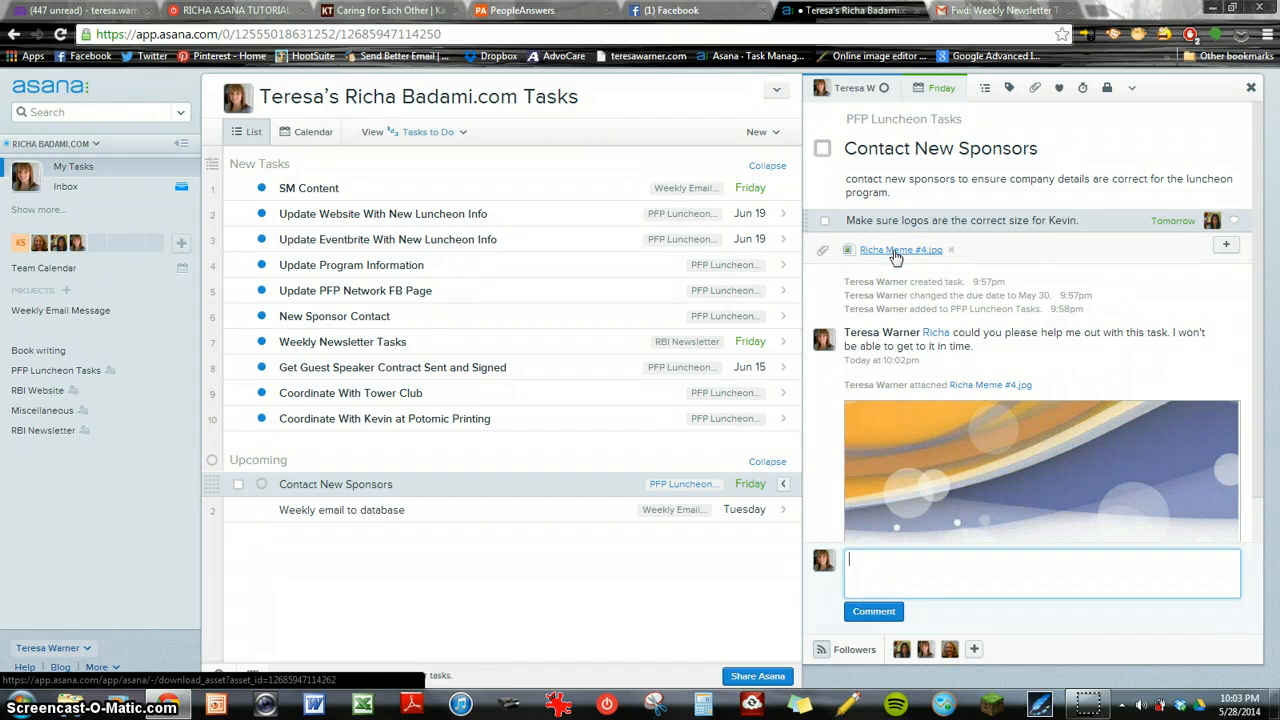
scroll(1033, 414, "down", 3)
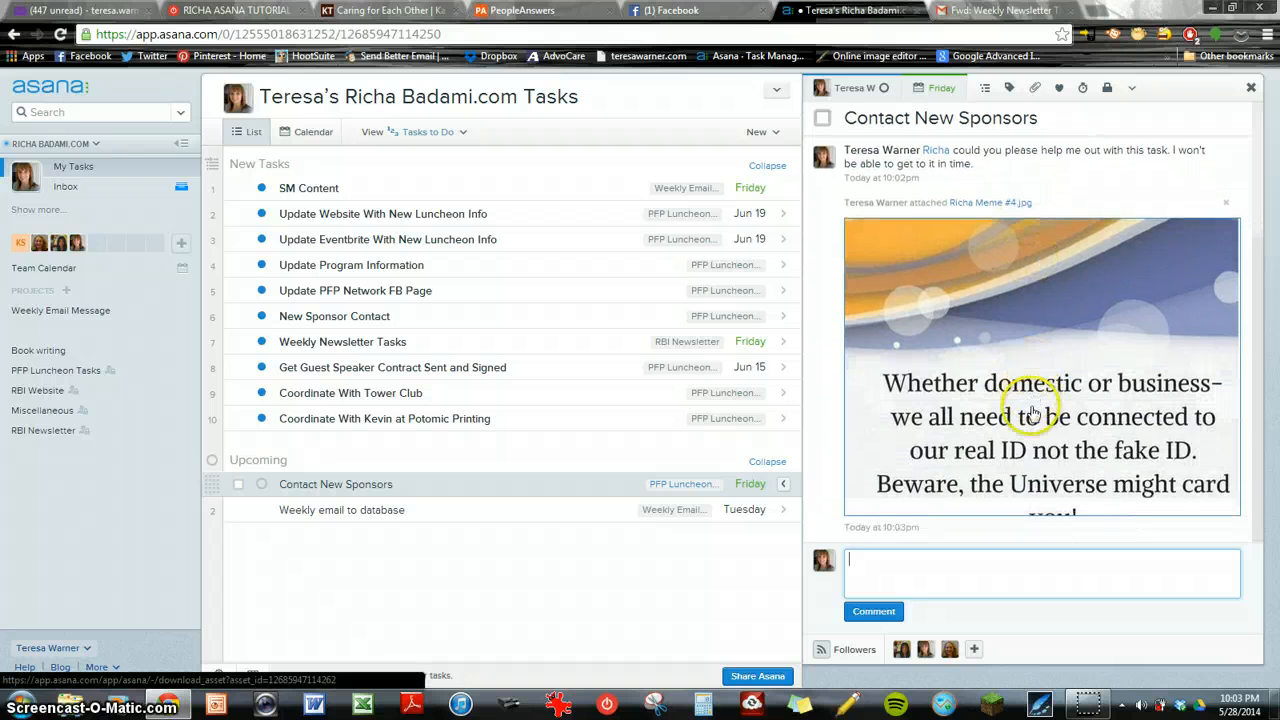
scroll(1032, 410, "up", 3)
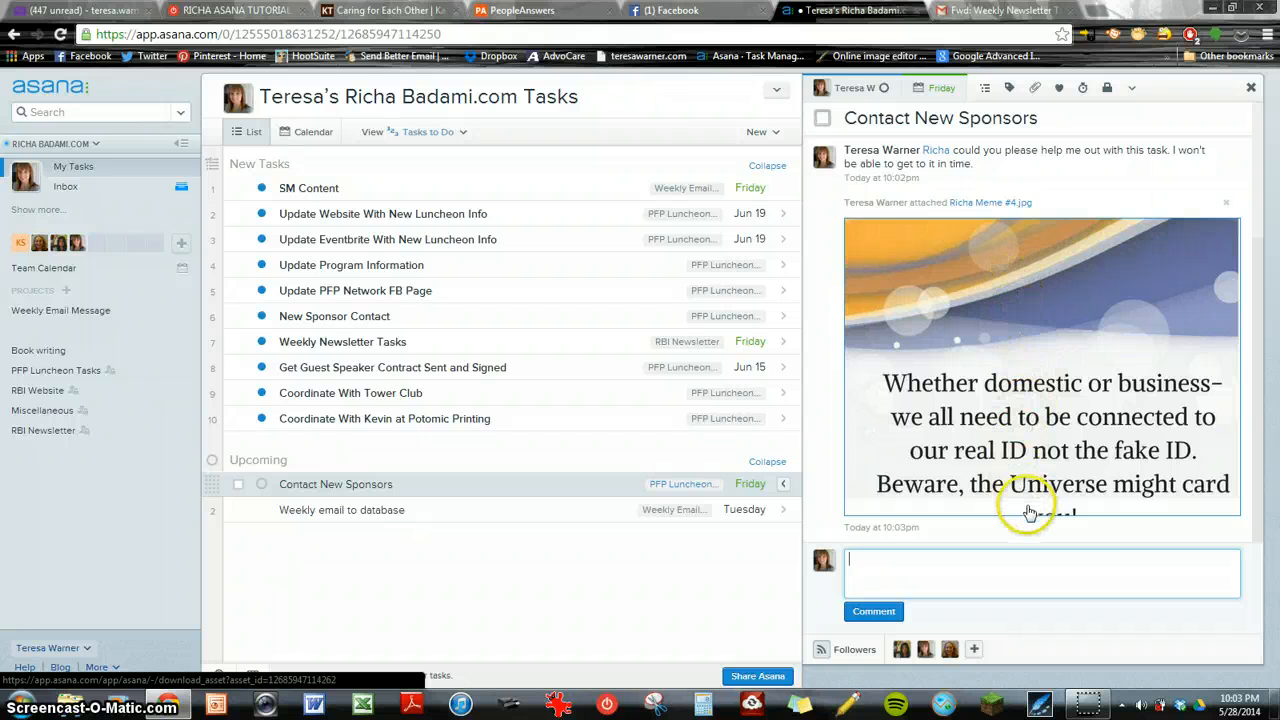
scroll(1030, 513, "up", 3)
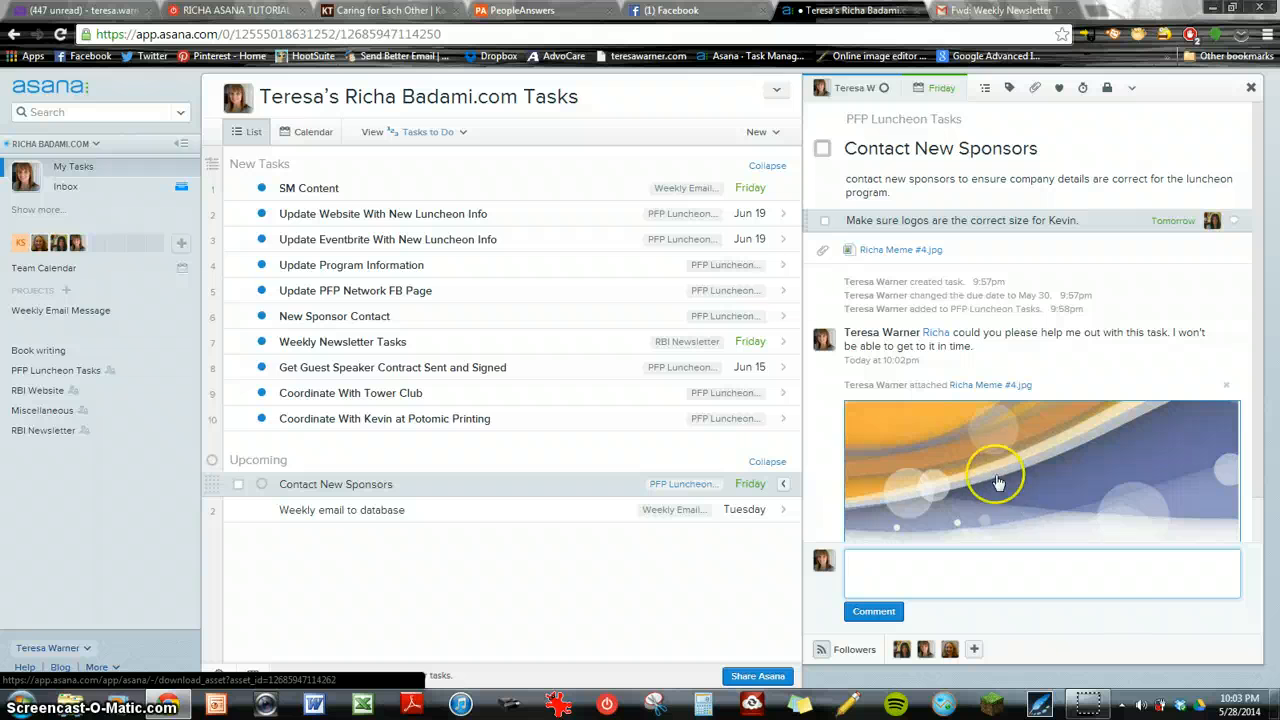
Mark the logo-size subtask and the "Contact New Sponsors" task as complete, and show the Recently Completed Tasks view.
left_click(825, 222)
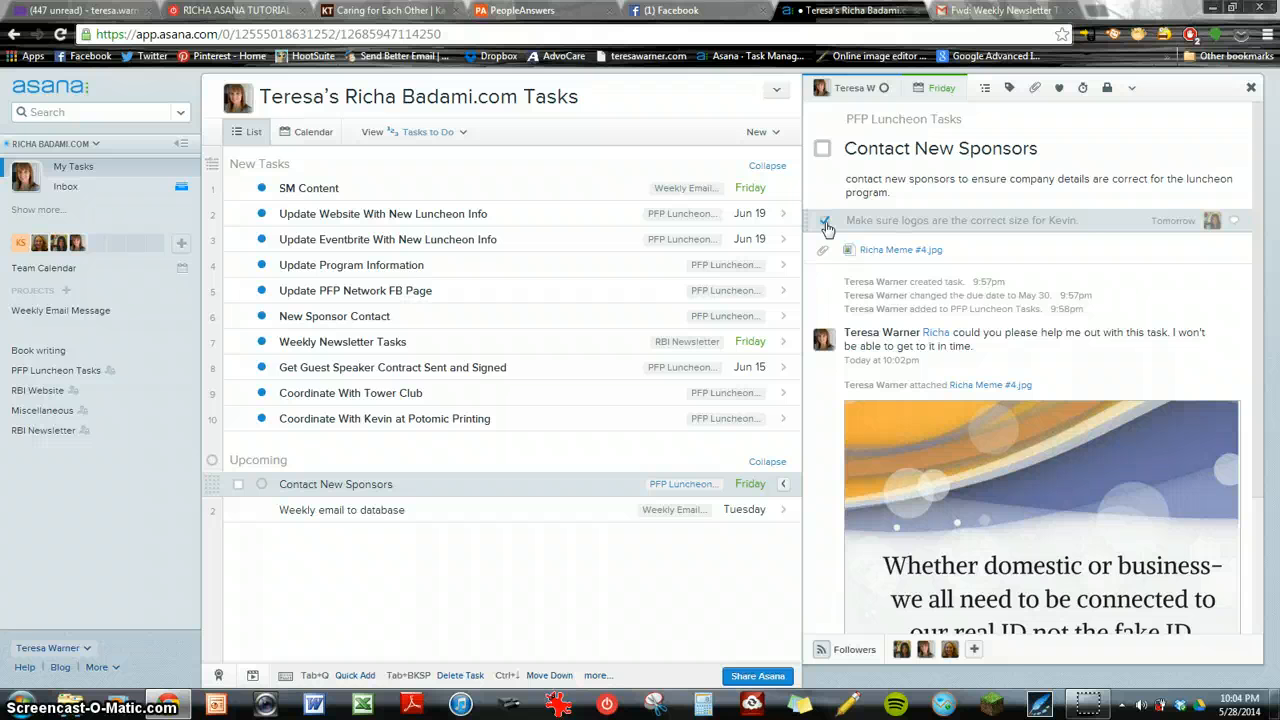
left_click(822, 150)
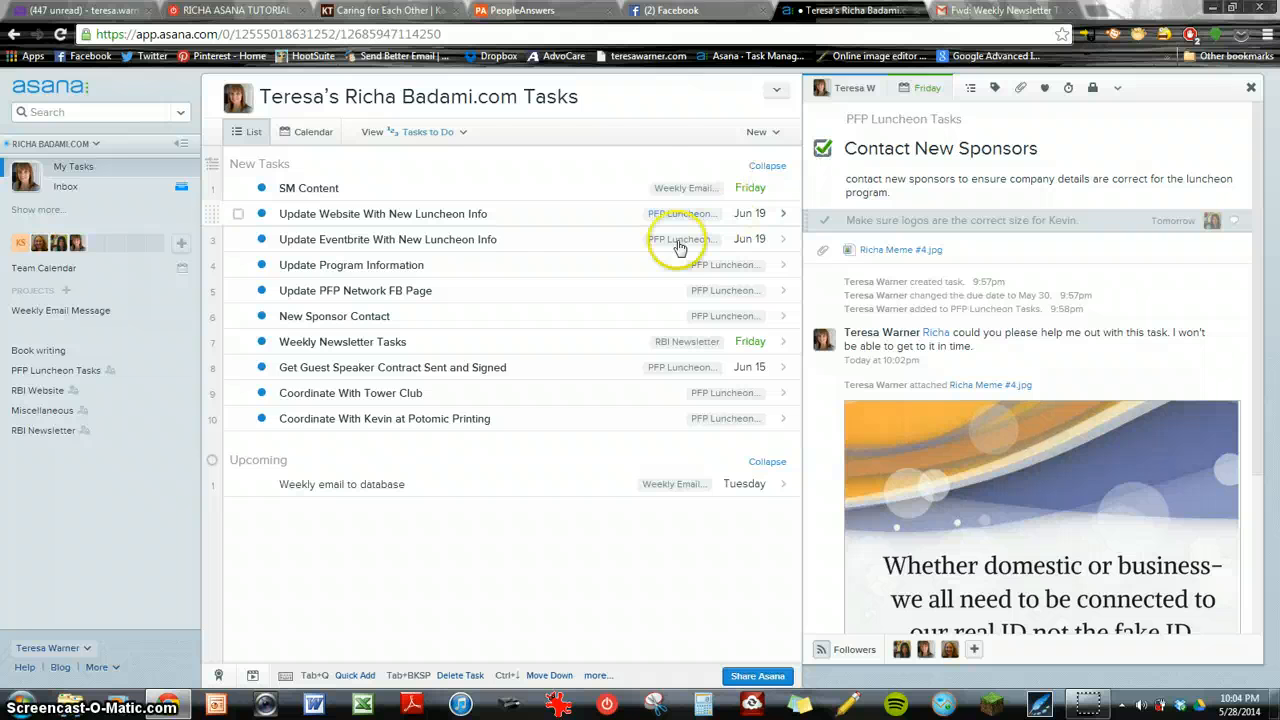
left_click(464, 136)
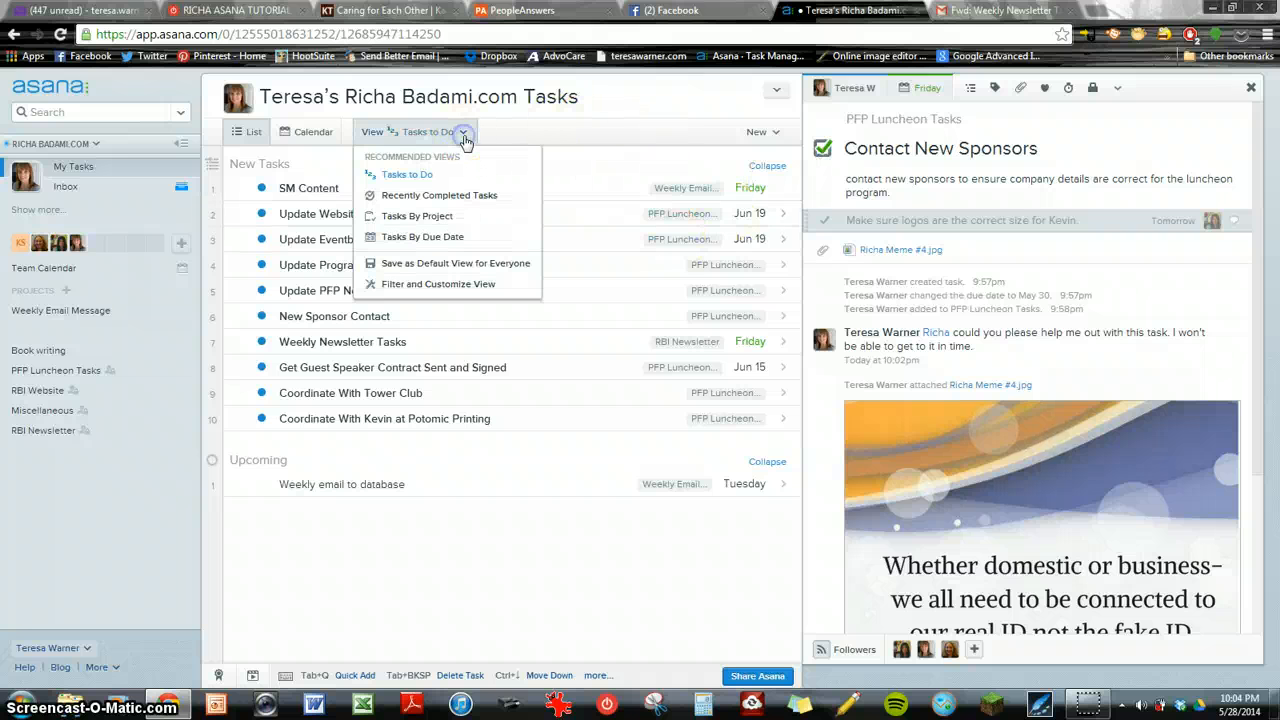
left_click(430, 200)
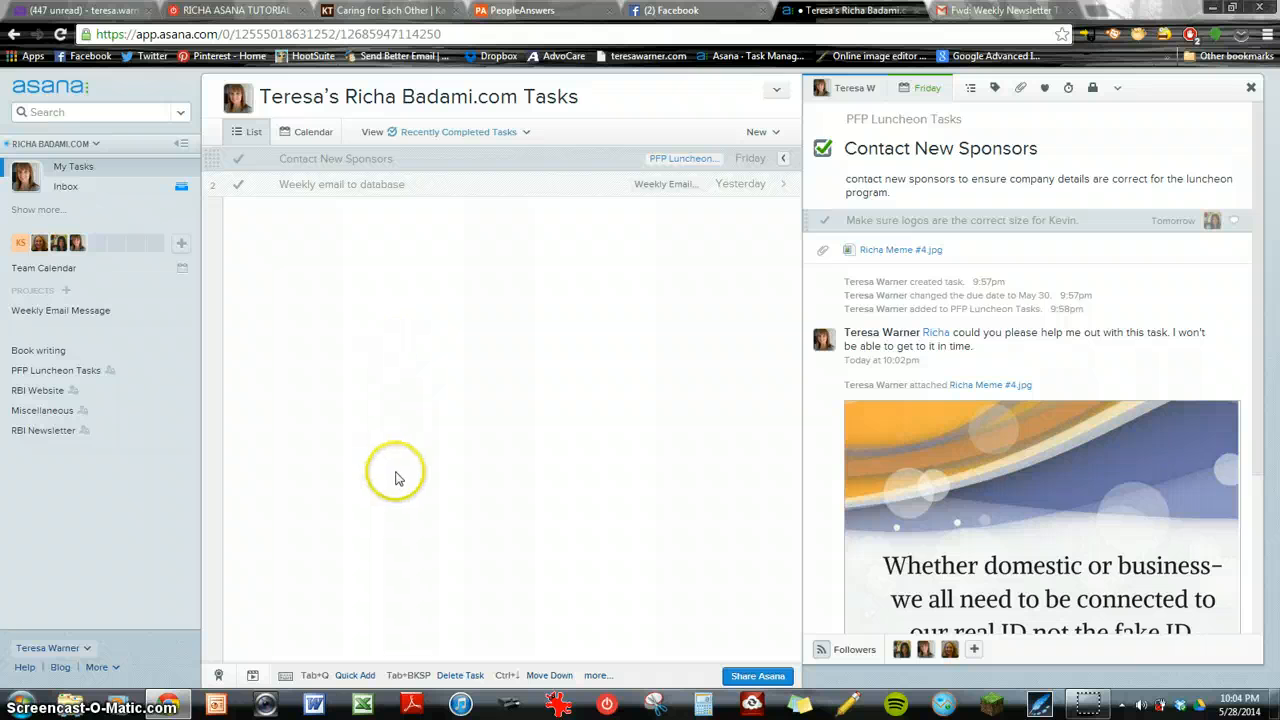
Examine the options for syncing, emailing and printing the task list, adding tasks or sections, and choosing a view.
left_click(776, 91)
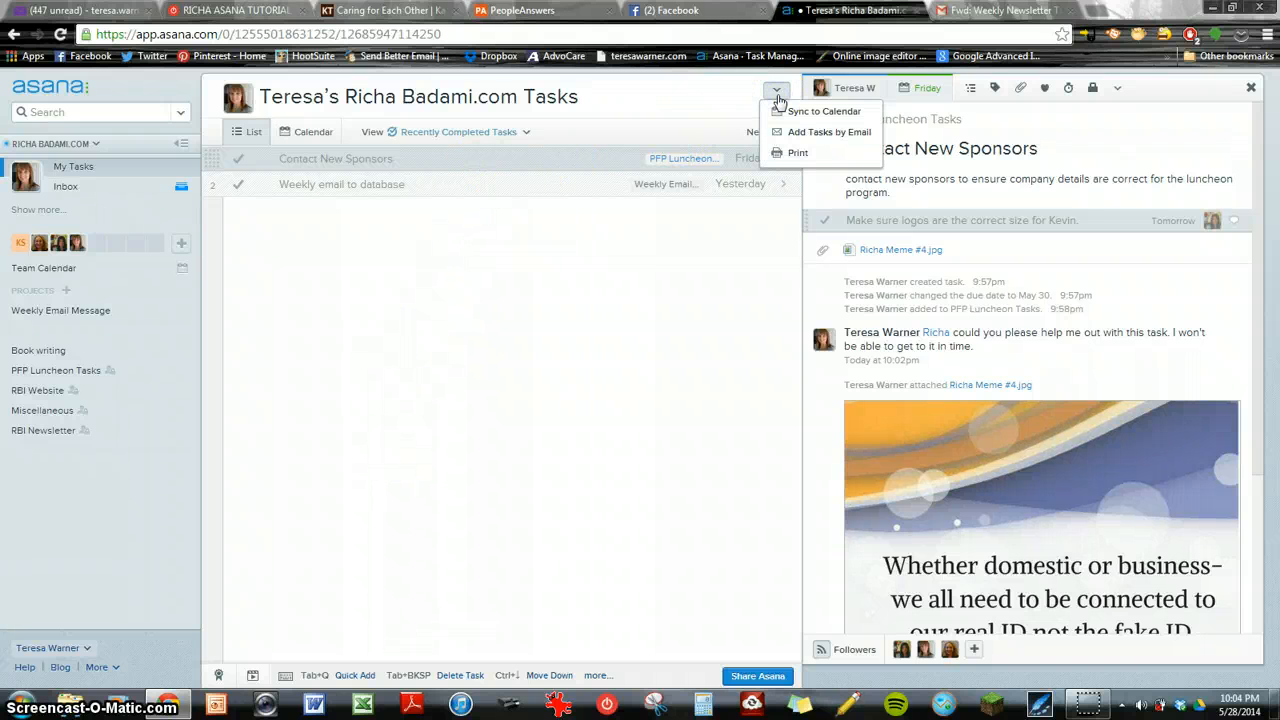
left_click(712, 100)
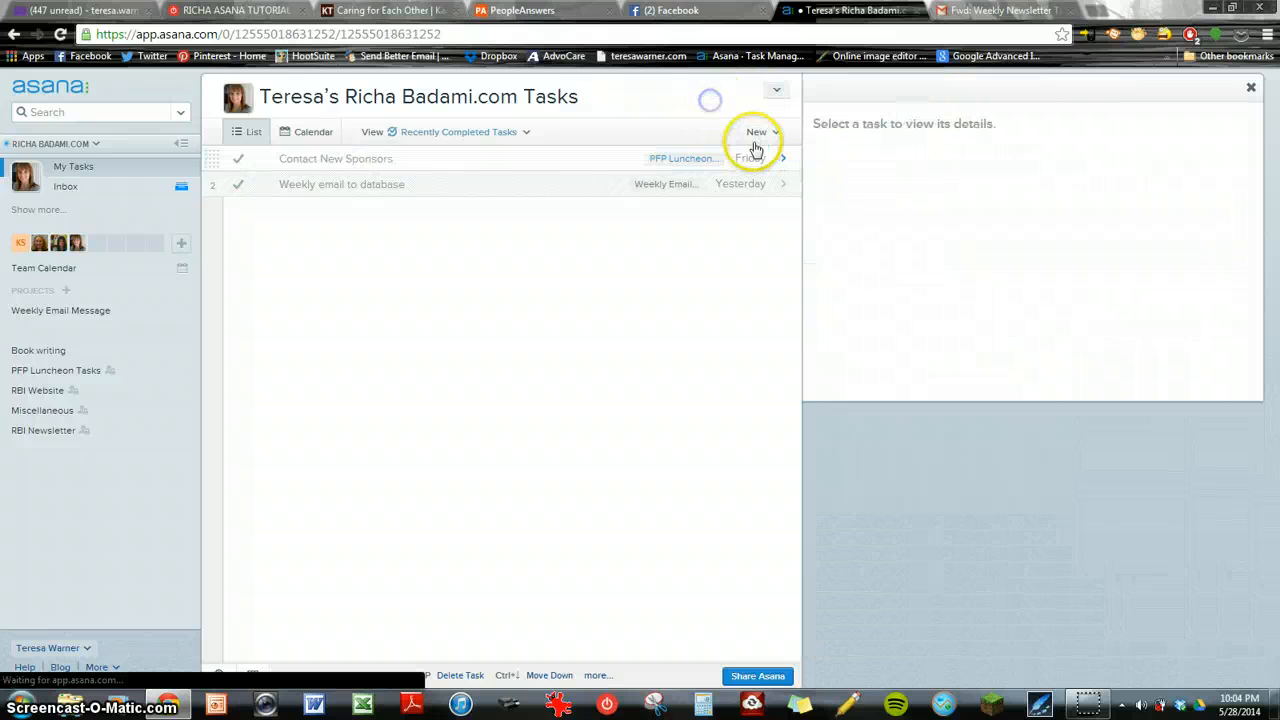
left_click(777, 138)
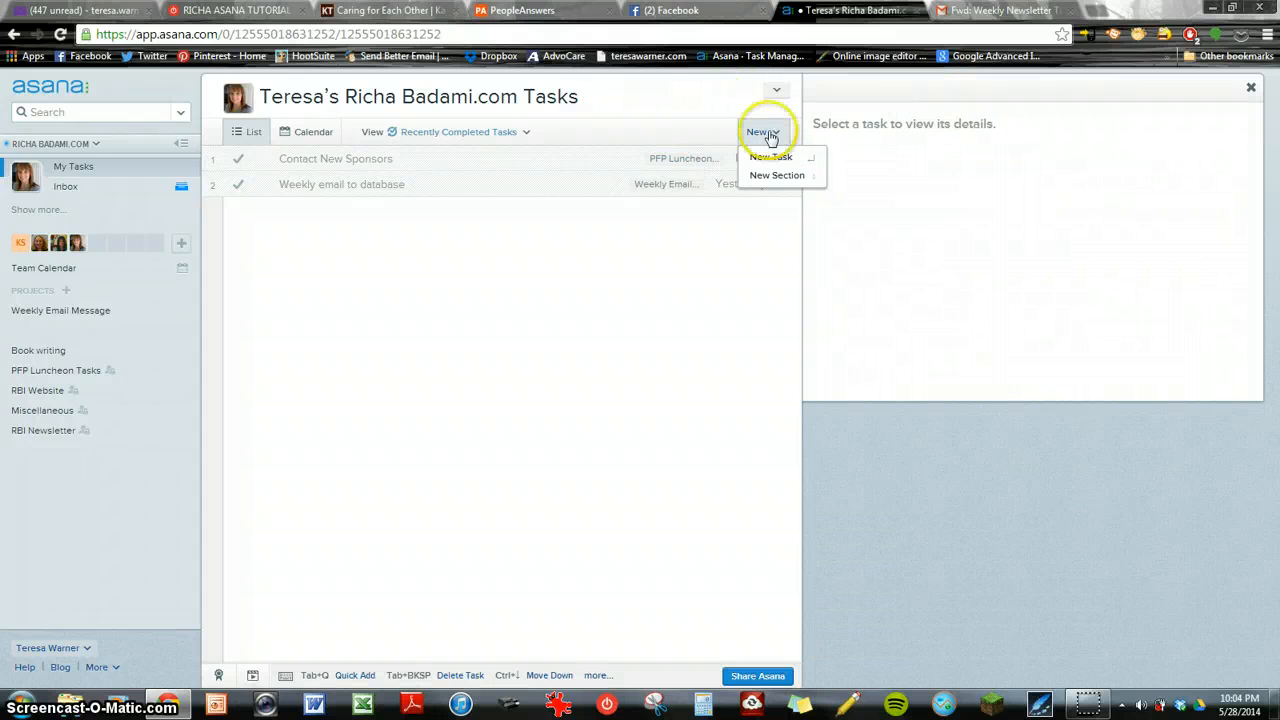
left_click(672, 138)
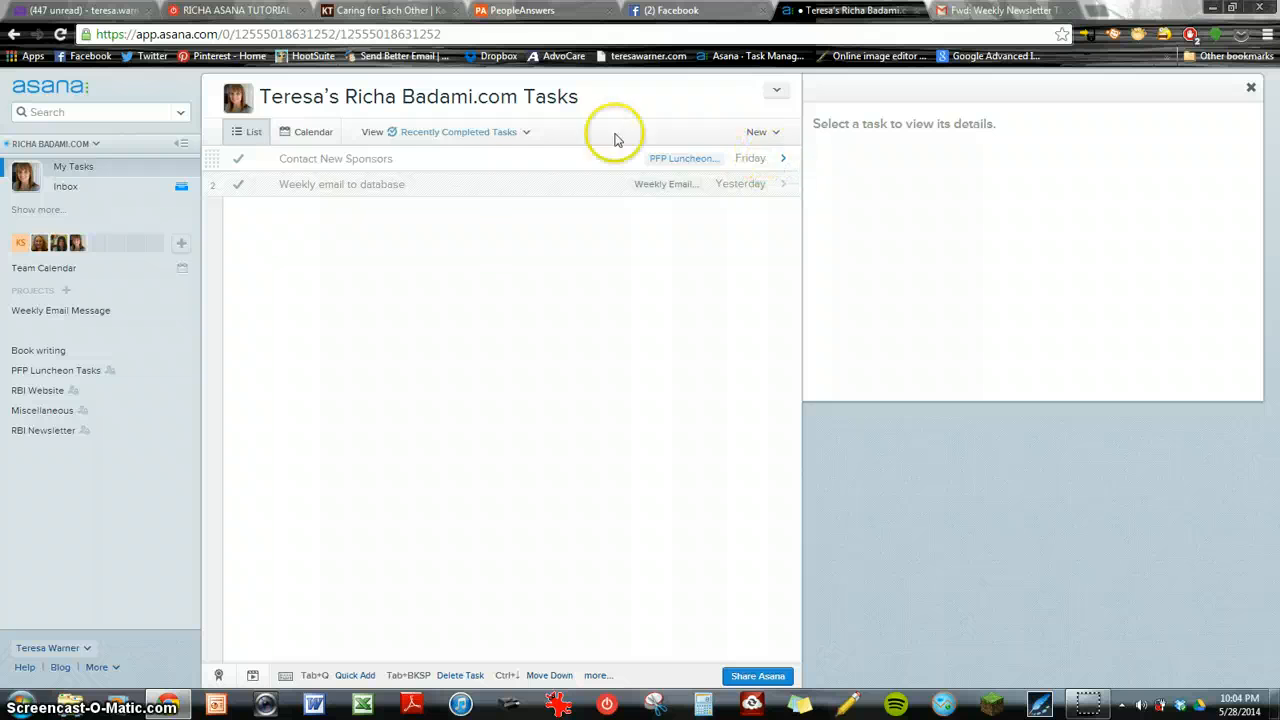
left_click(528, 135)
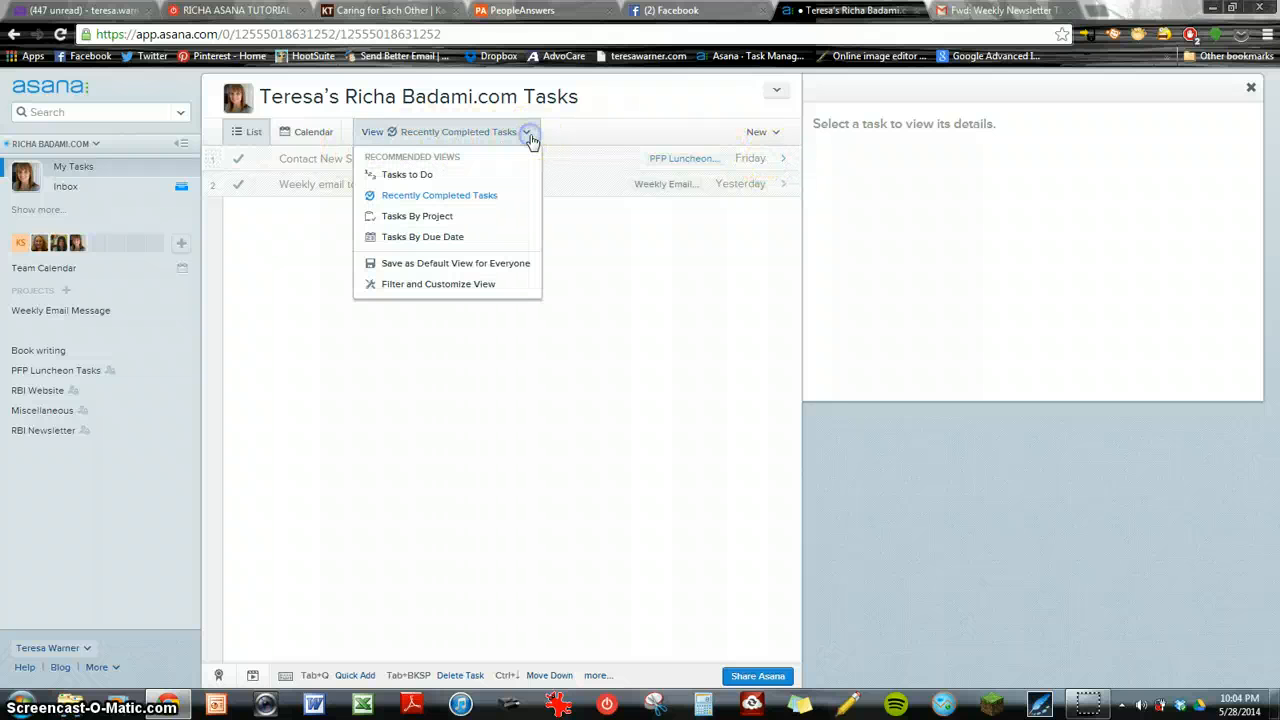
left_click(530, 137)
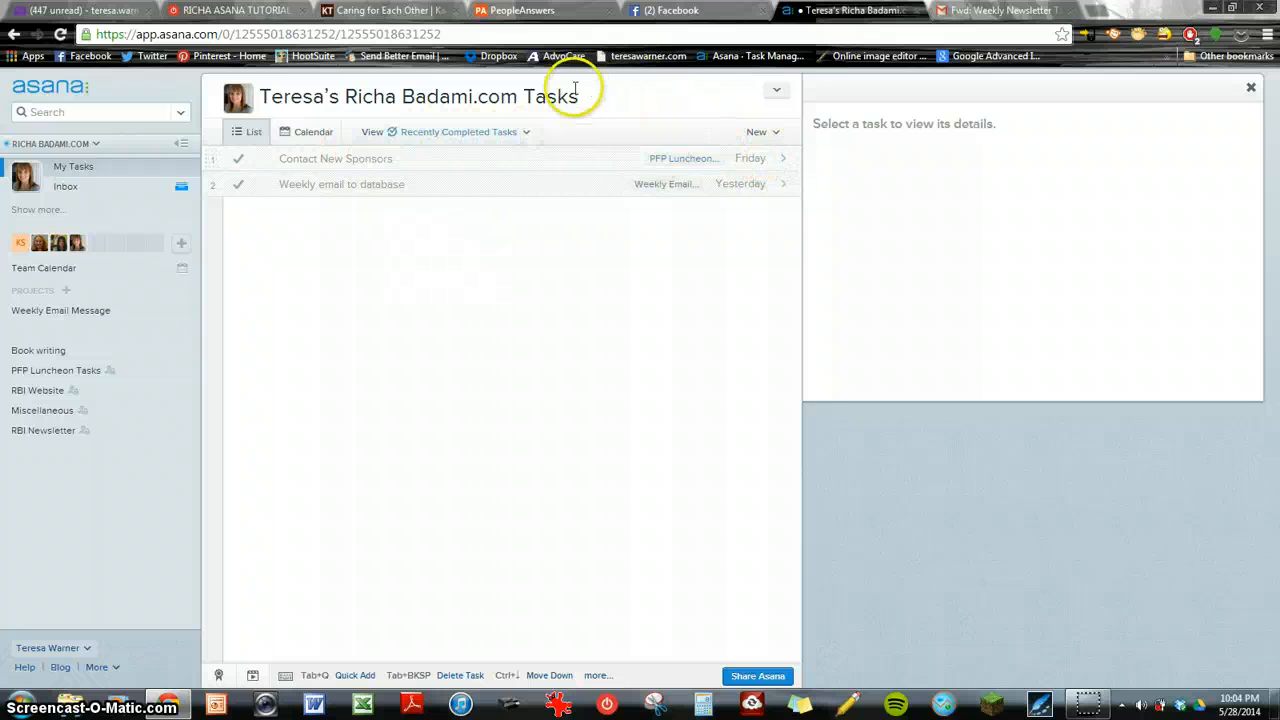
left_click(776, 134)
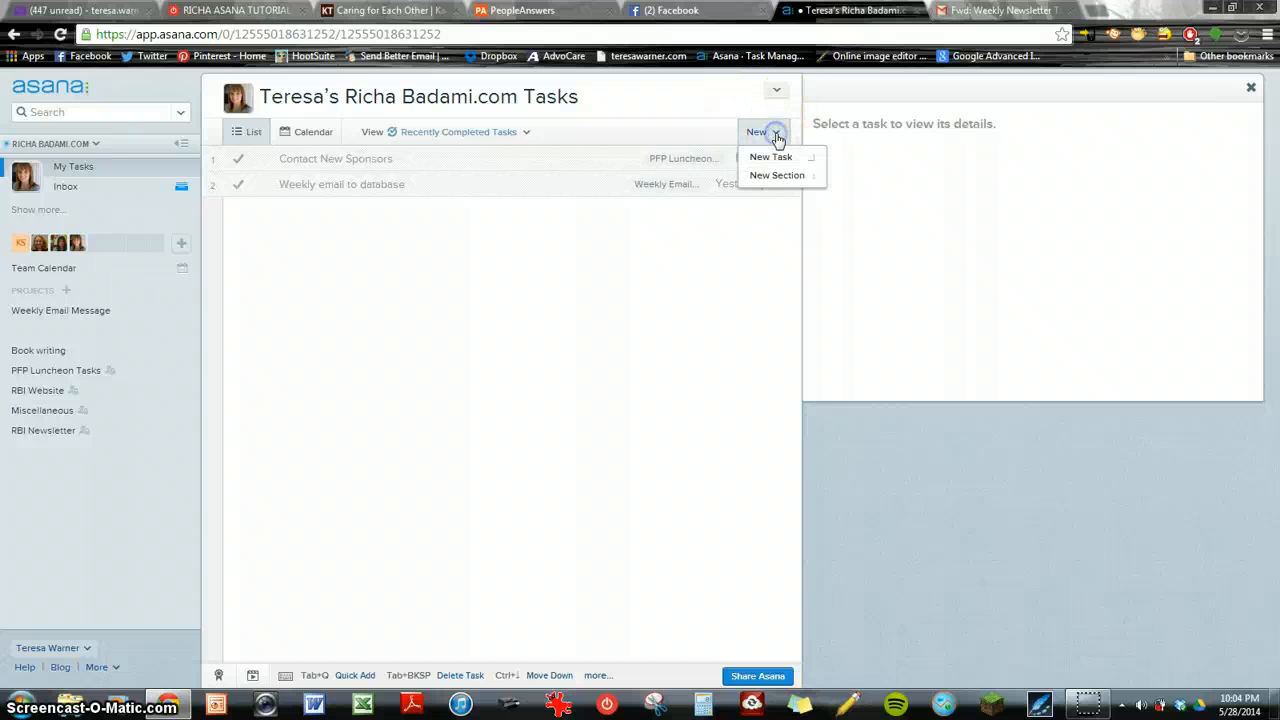
left_click(777, 137)
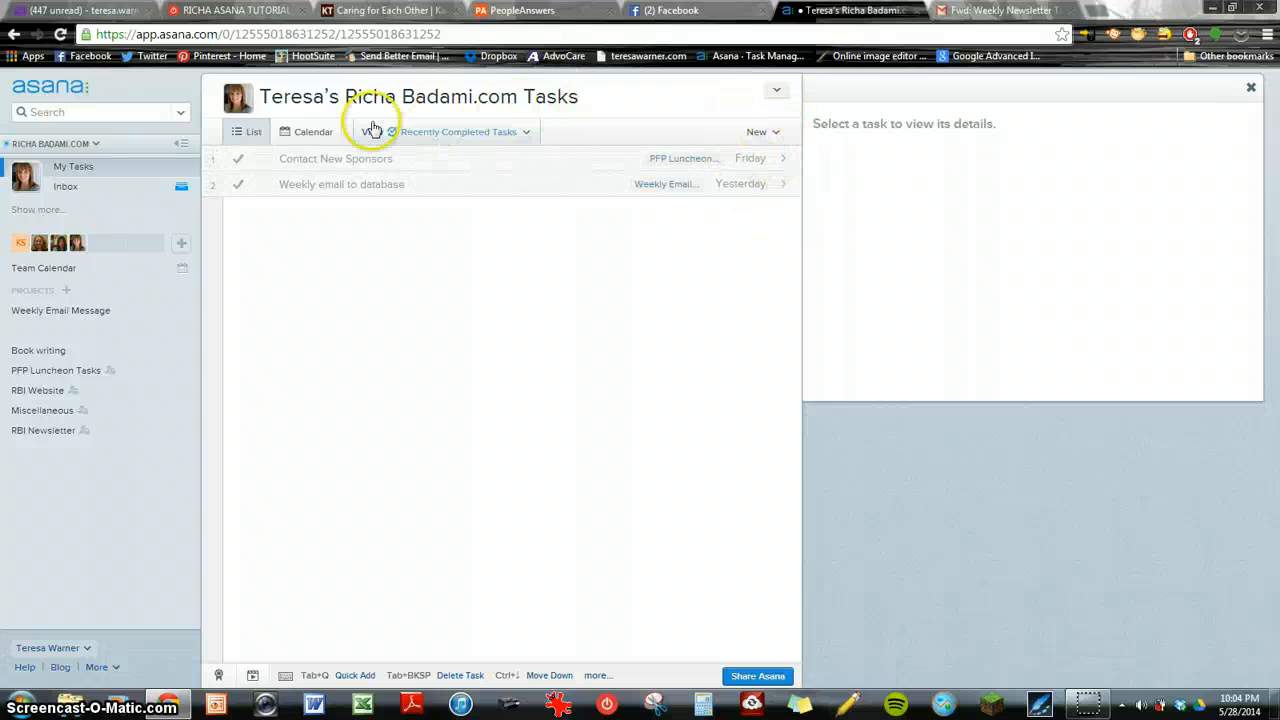
left_click(777, 92)
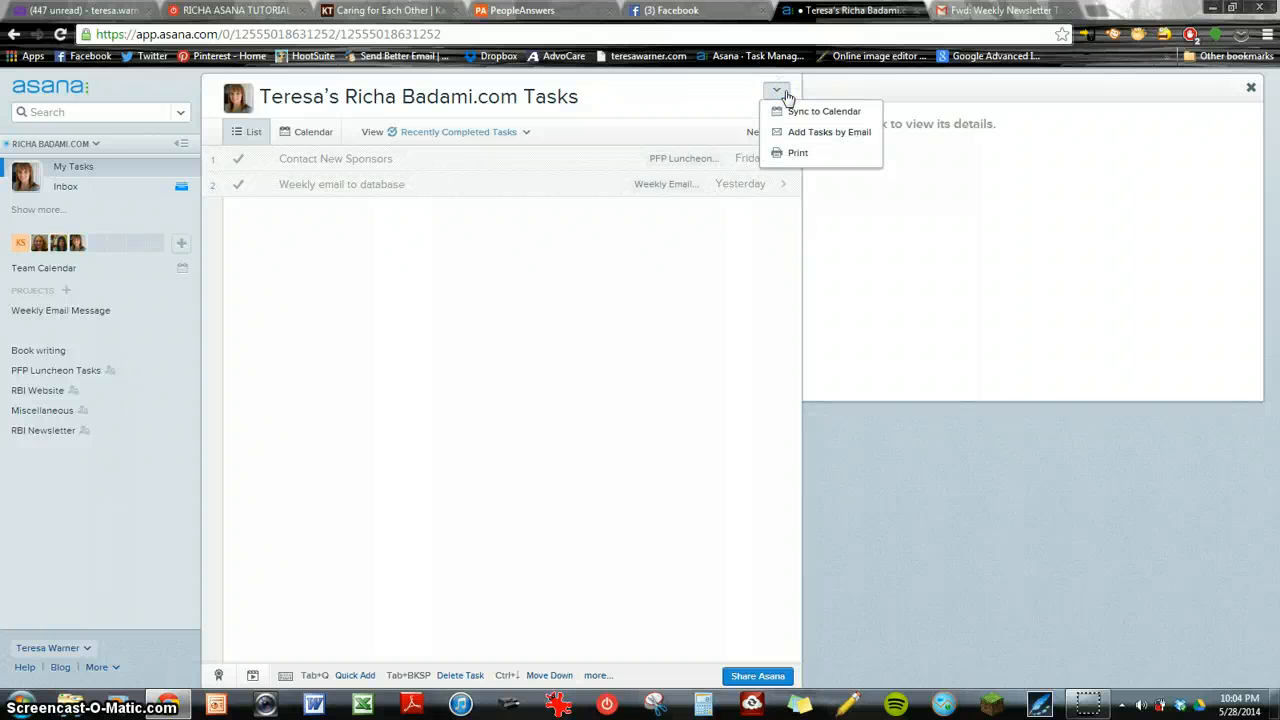
left_click(718, 106)
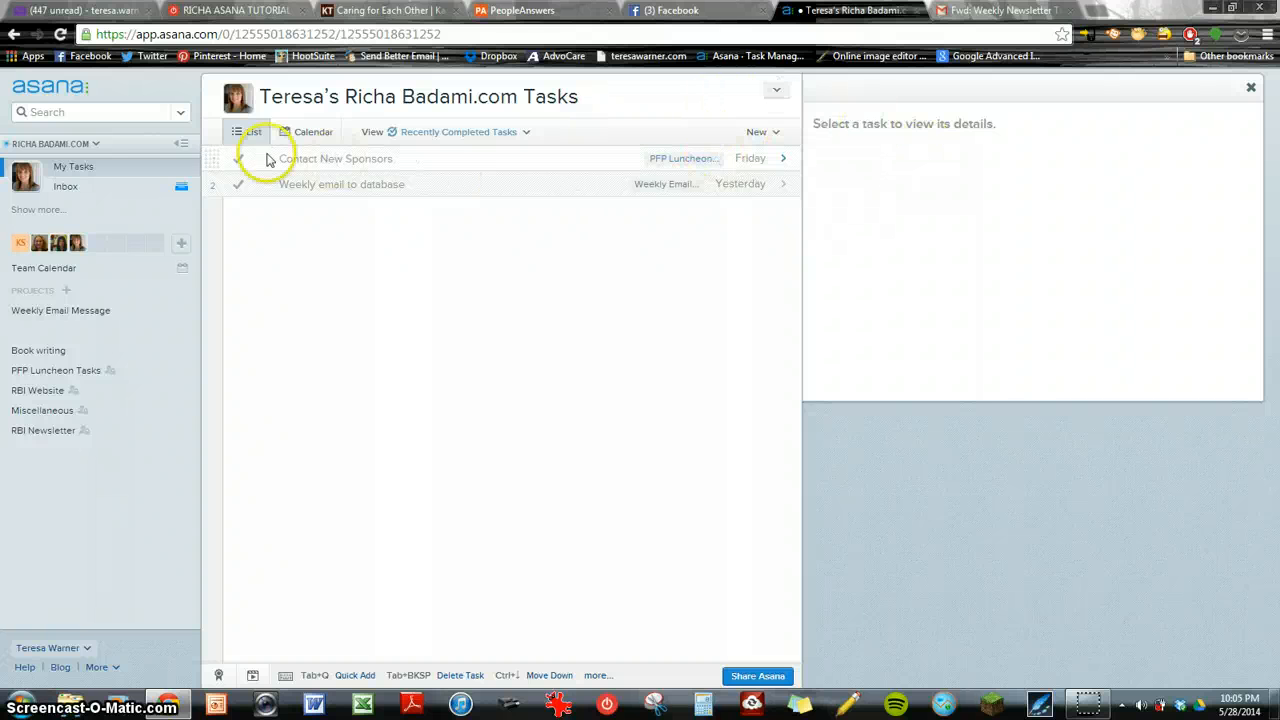
Switch the task list back to the Tasks to Do view.
left_click(526, 133)
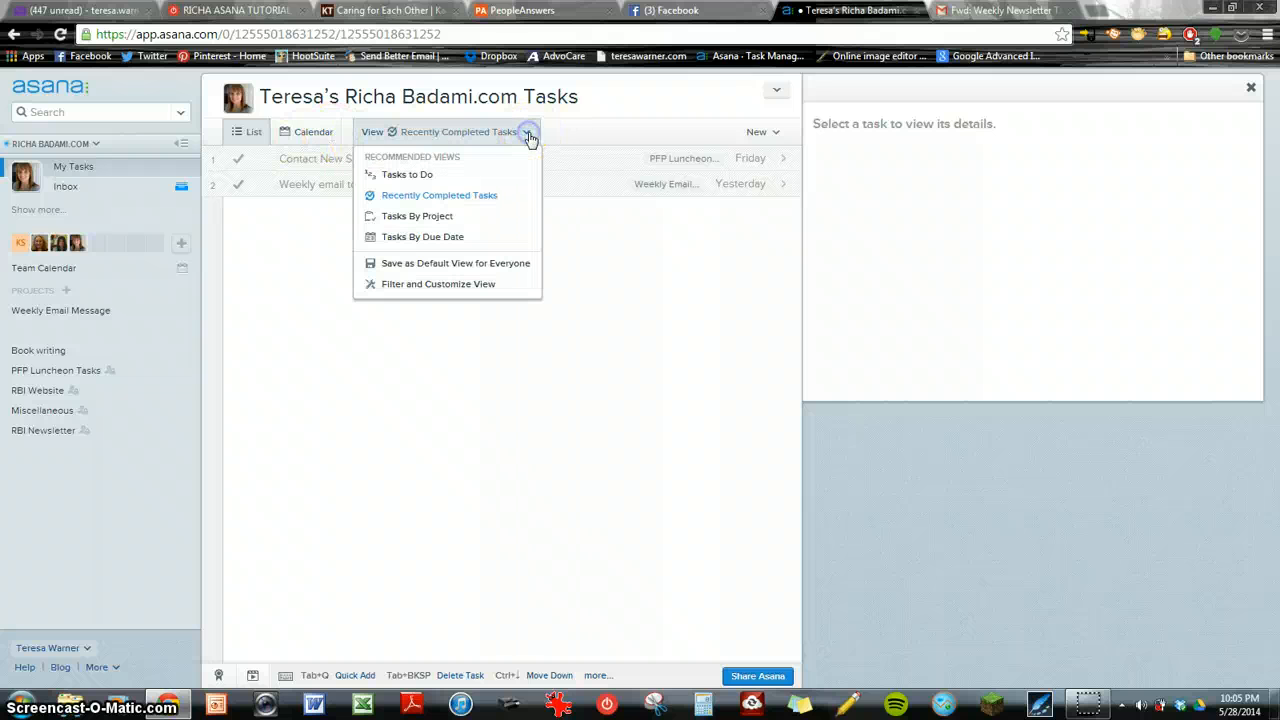
left_click(490, 178)
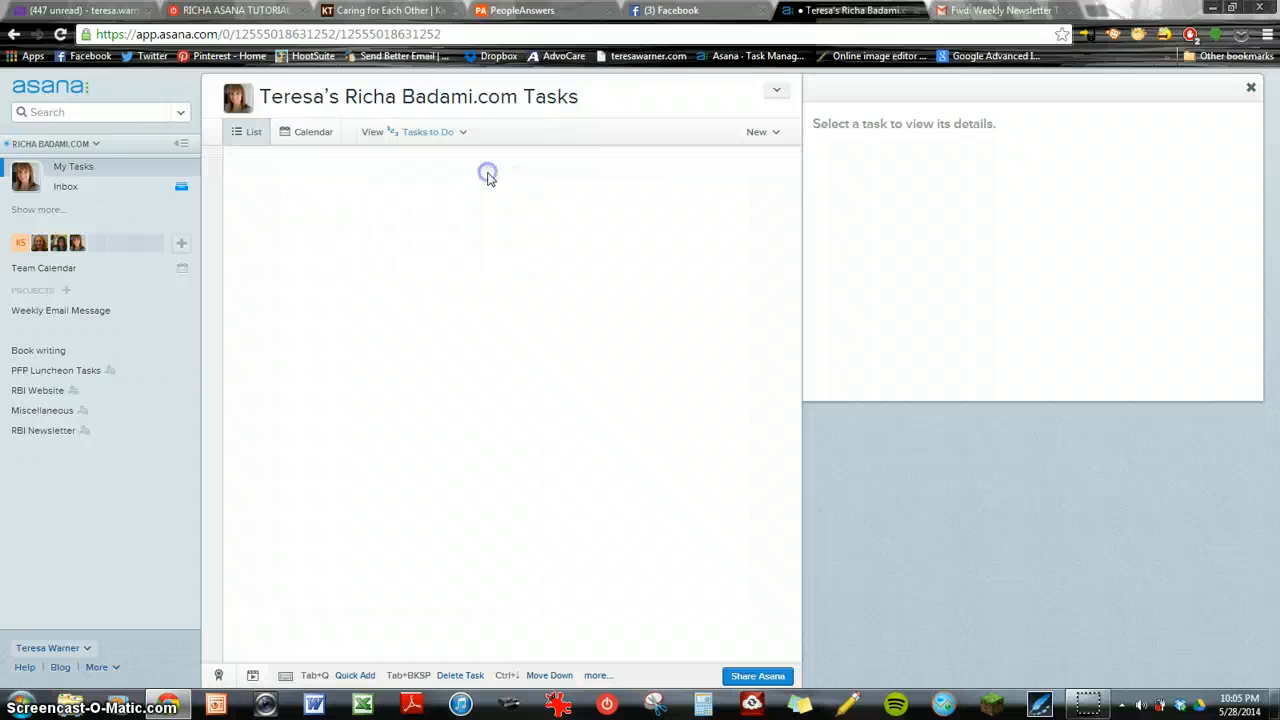